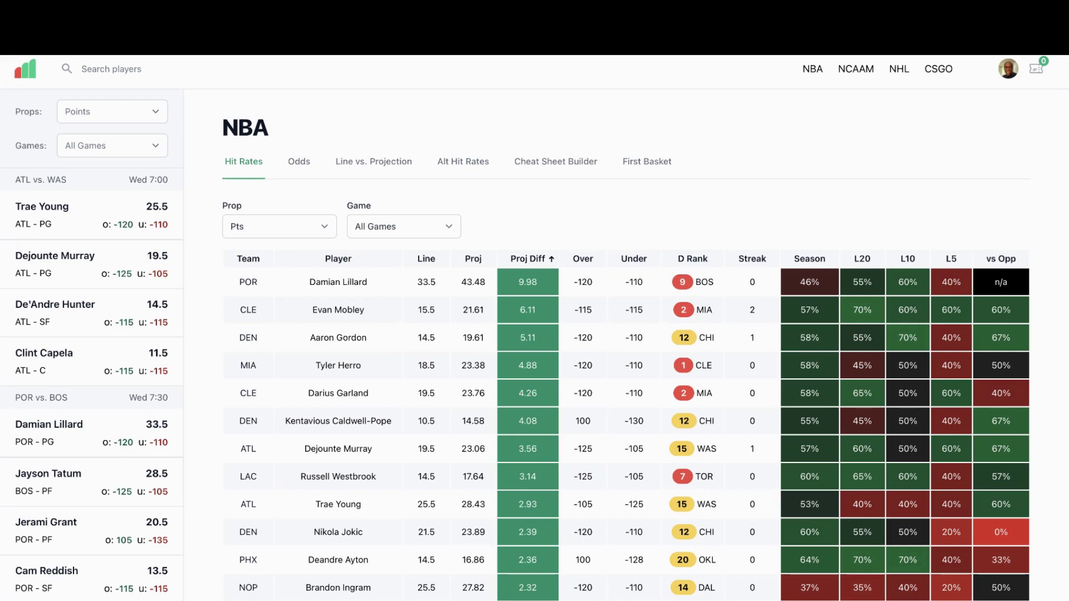
Open Damian Lillard's points prop and review his last-10-game chart, the BOS defense rankings and the total points results against BOS.
{"action": "left_click", "coordinate": [325, 285]}
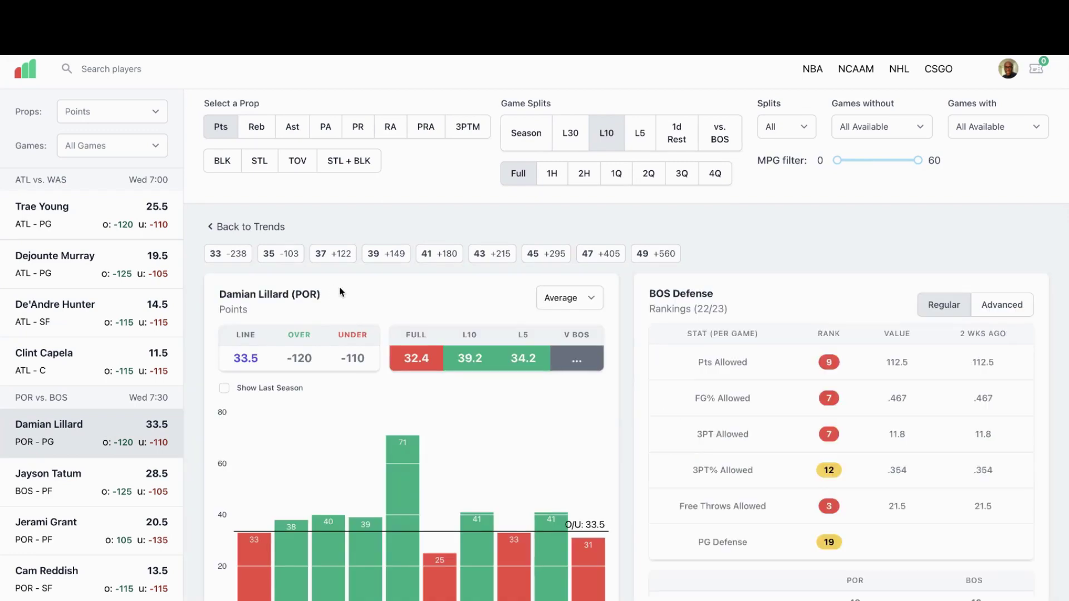
{"action": "scroll", "coordinate": [556, 350], "scroll_direction": "down", "scroll_amount": 8}
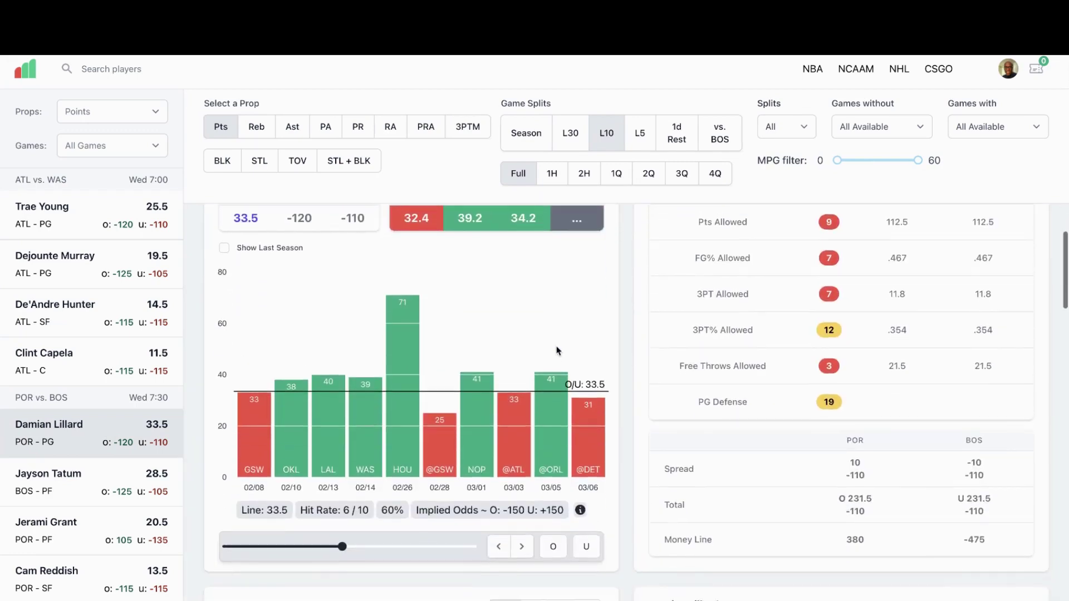
{"action": "scroll", "coordinate": [557, 350], "scroll_direction": "down", "scroll_amount": 3}
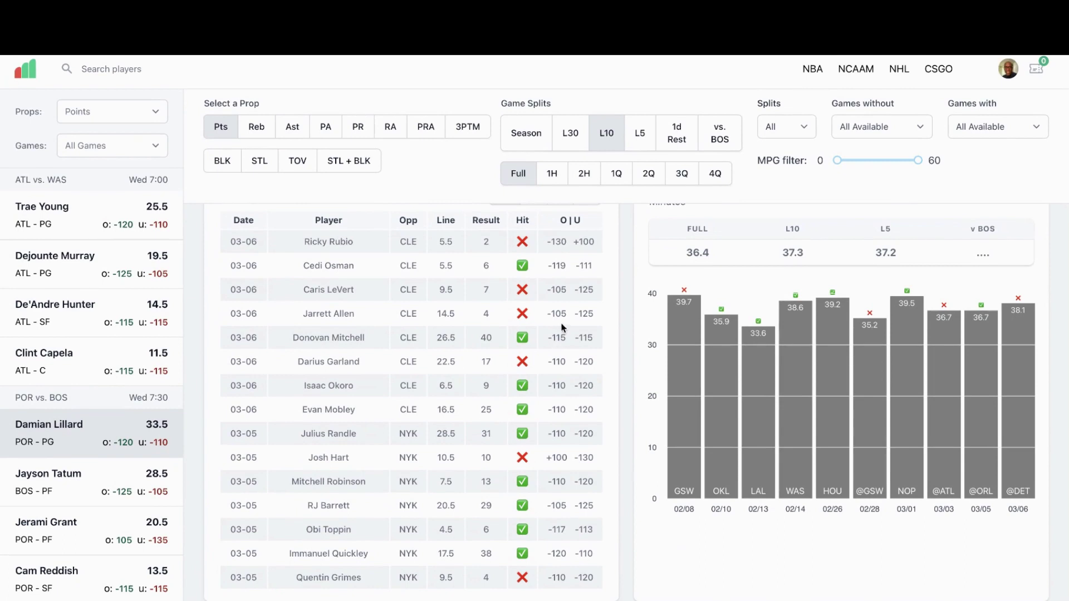
{"action": "scroll", "coordinate": [554, 305], "scroll_direction": "up", "scroll_amount": 1}
{"action": "scroll", "coordinate": [540, 281], "scroll_direction": "down", "scroll_amount": 1}
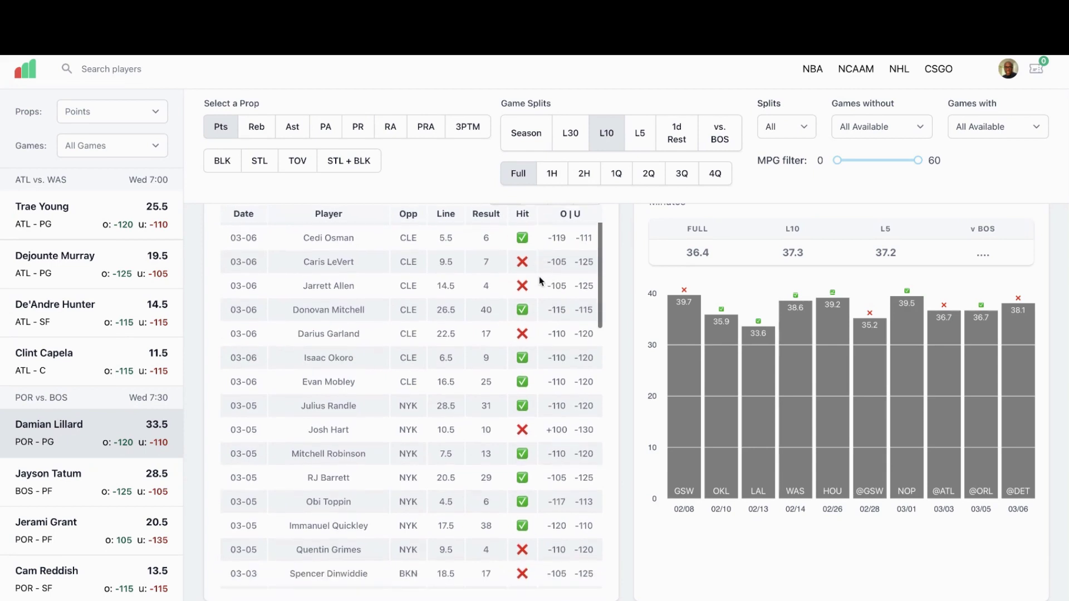
{"action": "scroll", "coordinate": [539, 283], "scroll_direction": "up", "scroll_amount": 1}
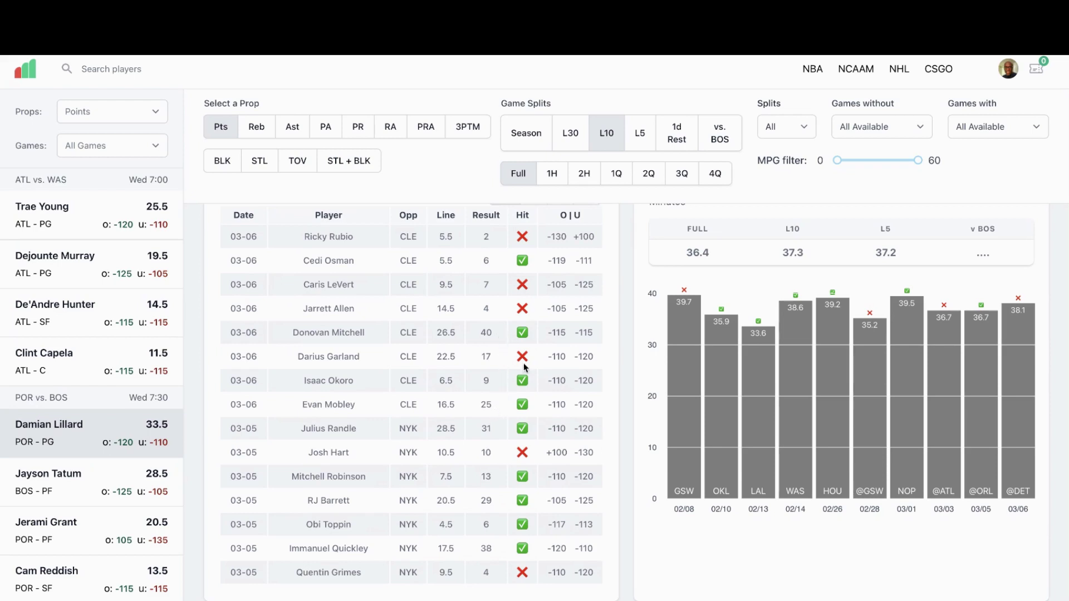
{"action": "scroll", "coordinate": [548, 362], "scroll_direction": "up", "scroll_amount": 1}
{"action": "scroll", "coordinate": [549, 362], "scroll_direction": "up", "scroll_amount": 5}
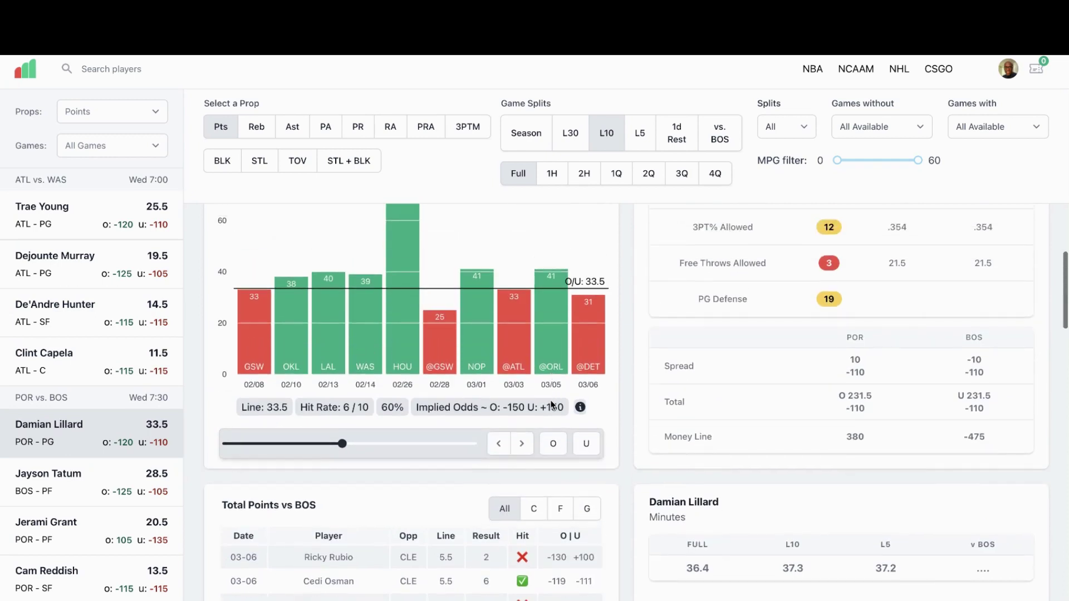
Filter the Total Points vs BOS table to guards and examine their lines, results and hits.
{"action": "left_click", "coordinate": [587, 440]}
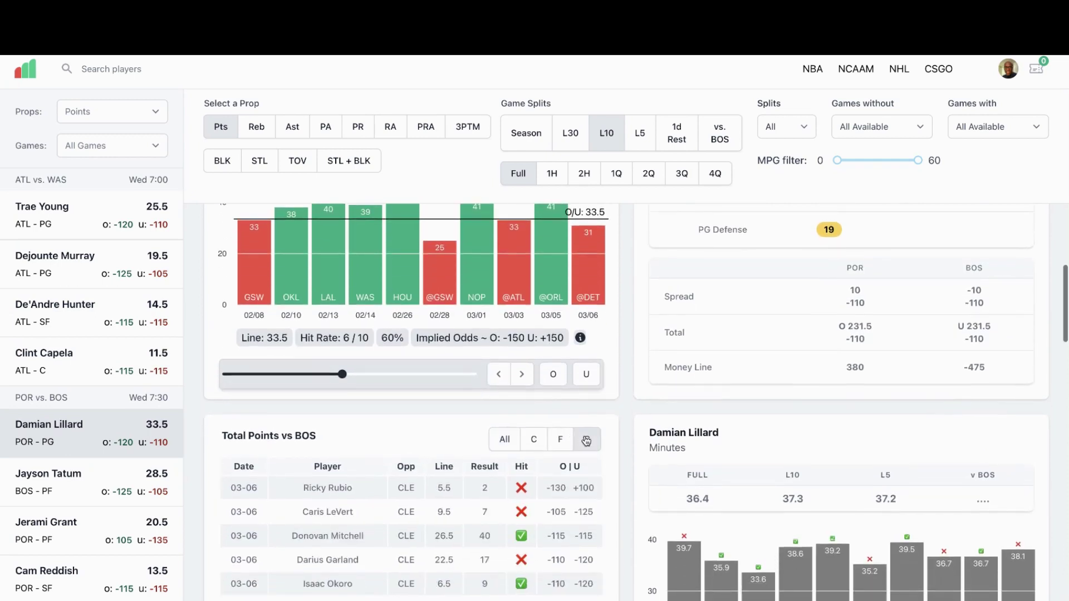
{"action": "scroll", "coordinate": [562, 442], "scroll_direction": "down", "scroll_amount": 2}
{"action": "scroll", "coordinate": [553, 432], "scroll_direction": "down", "scroll_amount": 1}
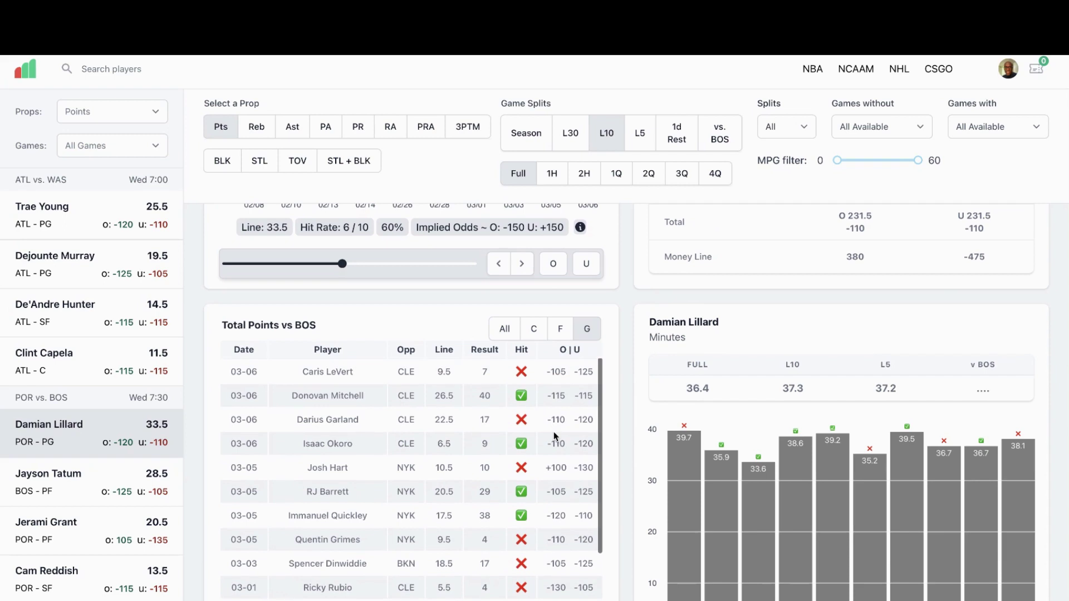
{"action": "scroll", "coordinate": [554, 432], "scroll_direction": "down", "scroll_amount": 1}
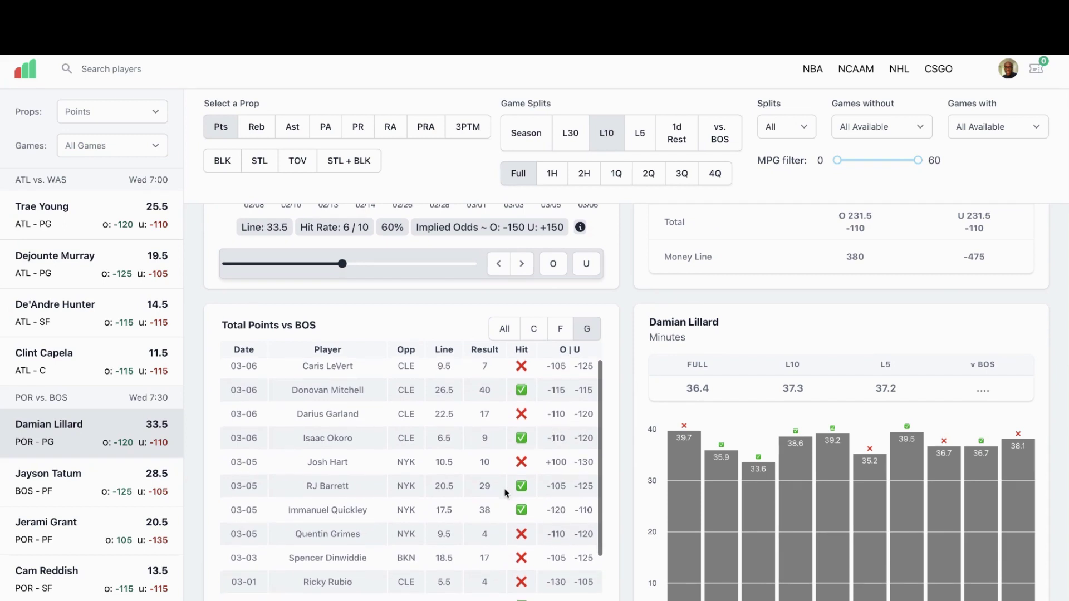
{"action": "scroll", "coordinate": [501, 490], "scroll_direction": "up", "scroll_amount": 1}
{"action": "scroll", "coordinate": [498, 492], "scroll_direction": "down", "scroll_amount": 1}
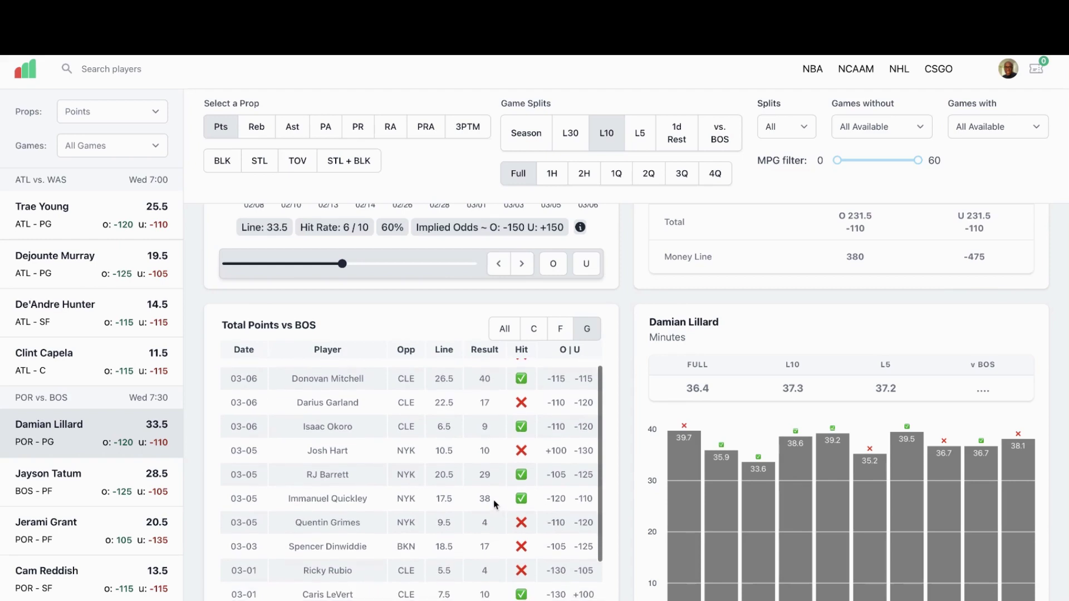
{"action": "scroll", "coordinate": [496, 505], "scroll_direction": "down", "scroll_amount": 3}
{"action": "scroll", "coordinate": [495, 505], "scroll_direction": "down", "scroll_amount": 1}
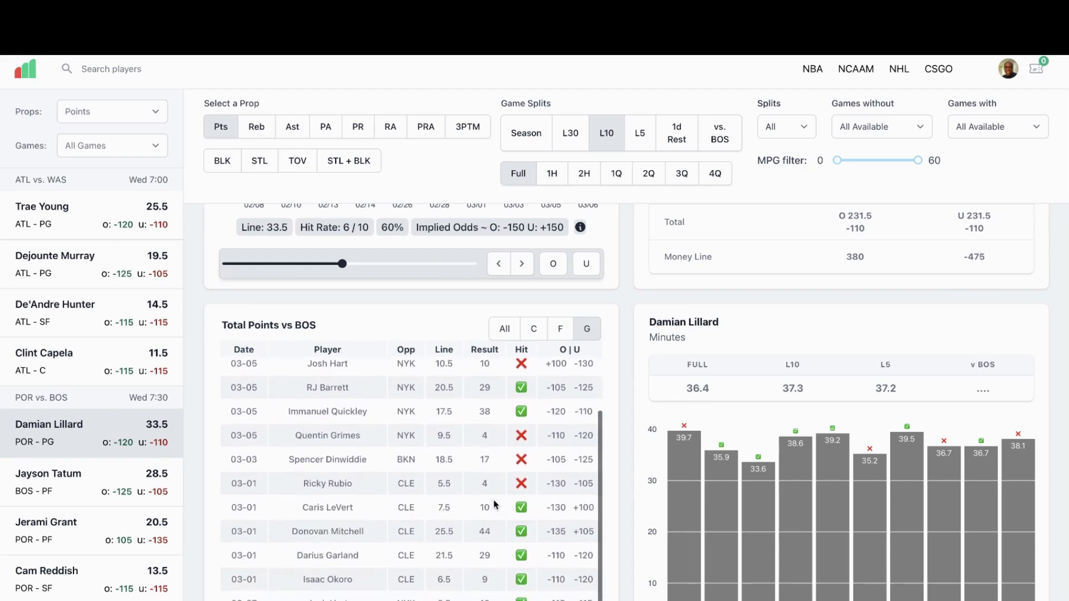
{"action": "scroll", "coordinate": [494, 505], "scroll_direction": "down", "scroll_amount": 1}
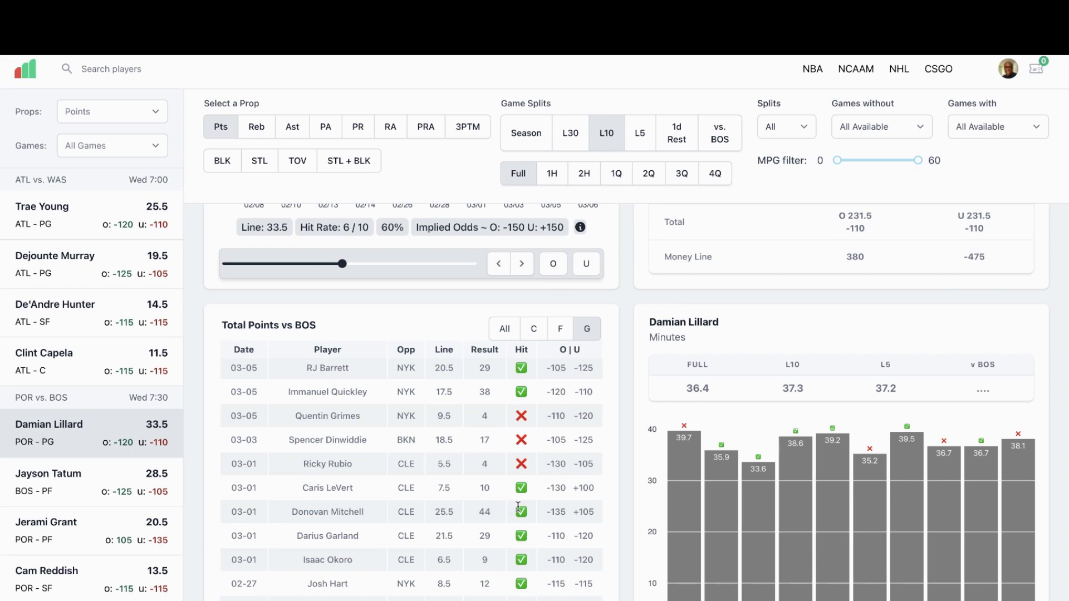
{"action": "scroll", "coordinate": [461, 500], "scroll_direction": "down", "scroll_amount": 2}
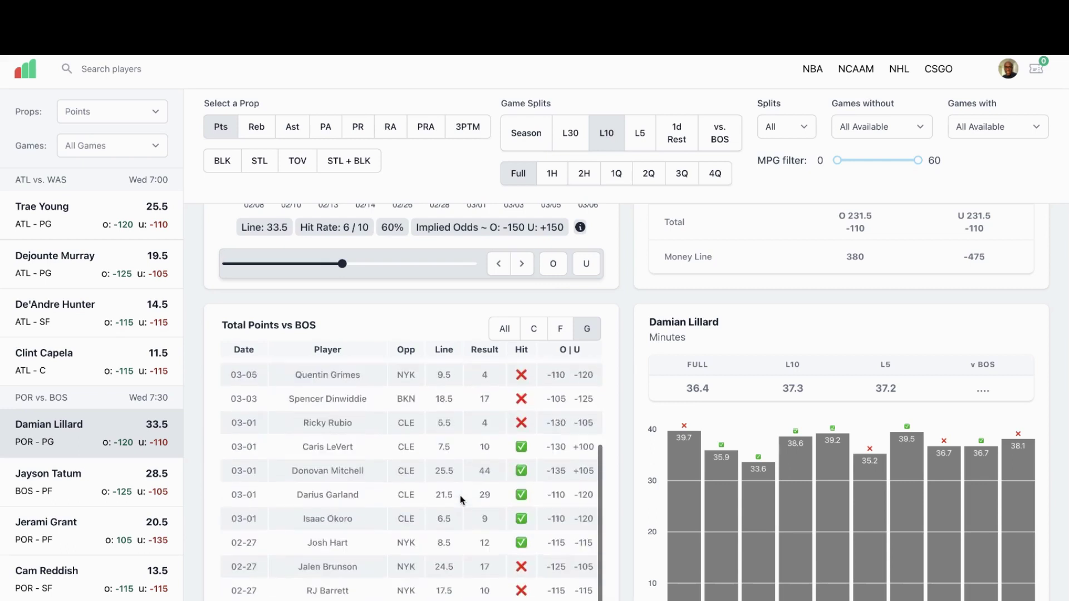
{"action": "scroll", "coordinate": [462, 499], "scroll_direction": "up", "scroll_amount": 6}
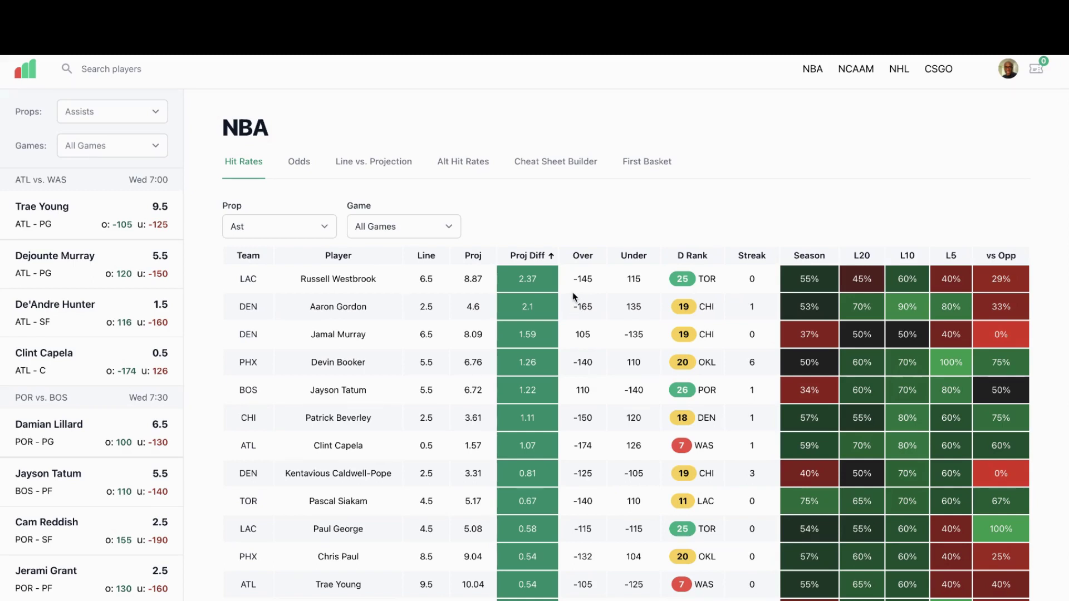
Open Russell Westbrook's assists prop and review the TOR defense rankings and his last-10-game chart.
{"action": "left_click", "coordinate": [367, 284]}
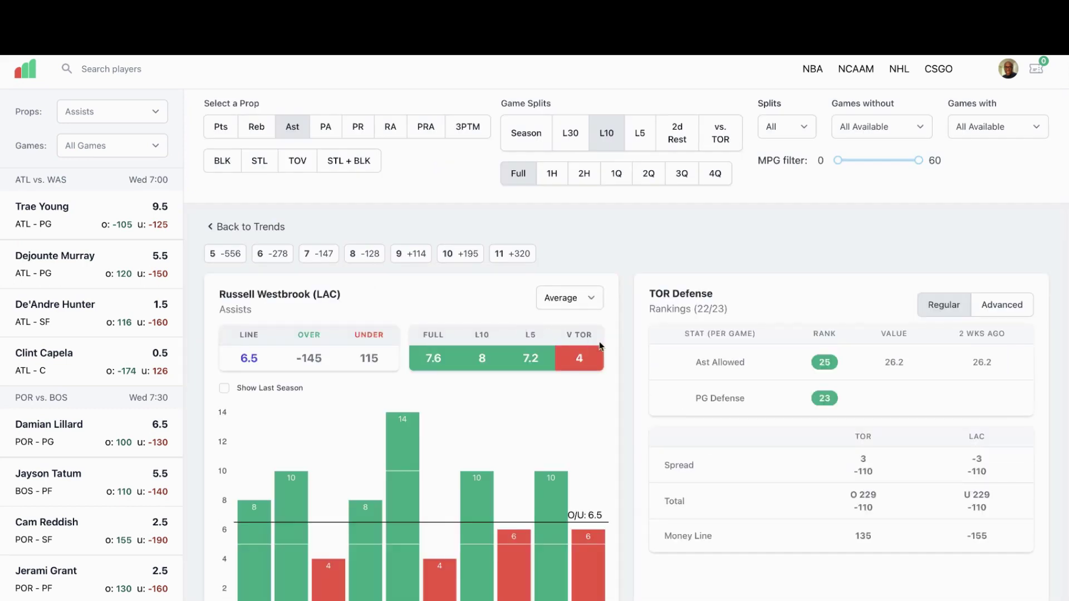
{"action": "scroll", "coordinate": [786, 377], "scroll_direction": "down", "scroll_amount": 1}
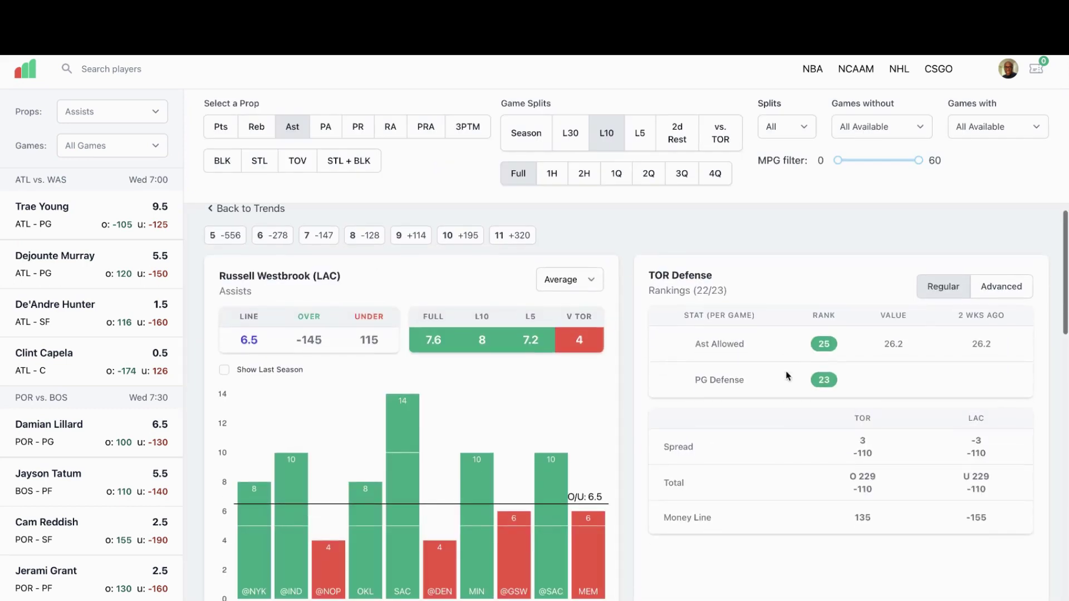
{"action": "scroll", "coordinate": [788, 376], "scroll_direction": "down", "scroll_amount": 1}
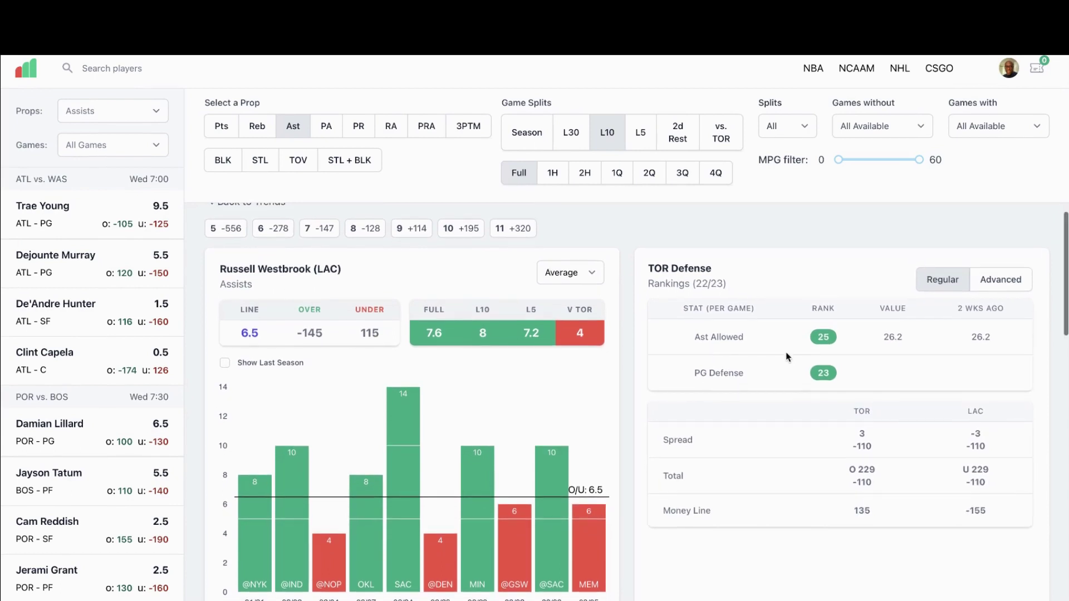
{"action": "scroll", "coordinate": [787, 371], "scroll_direction": "down", "scroll_amount": 1}
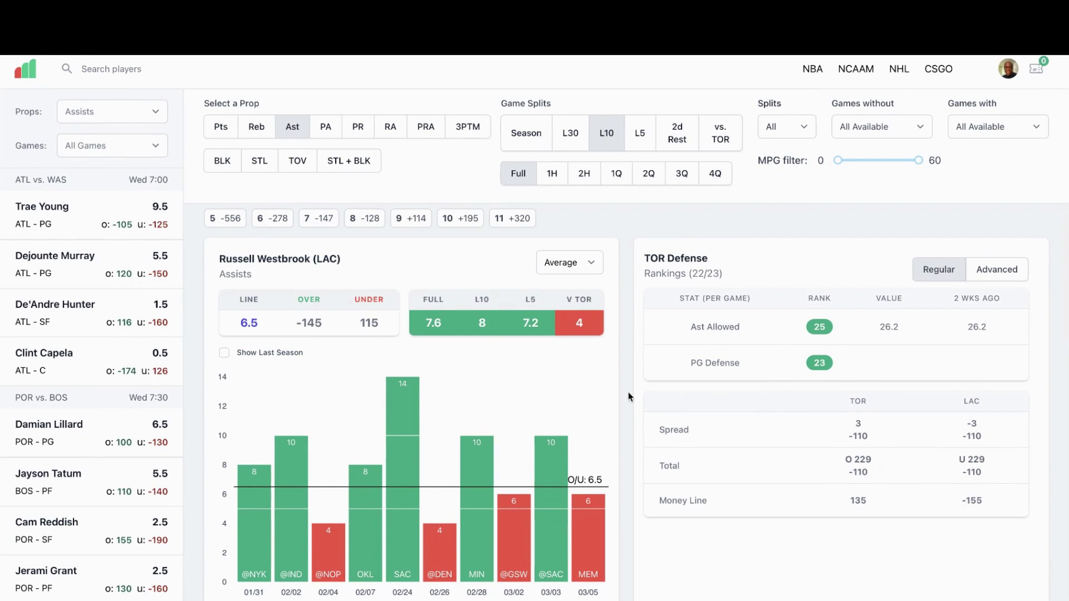
{"action": "scroll", "coordinate": [575, 410], "scroll_direction": "down", "scroll_amount": 3}
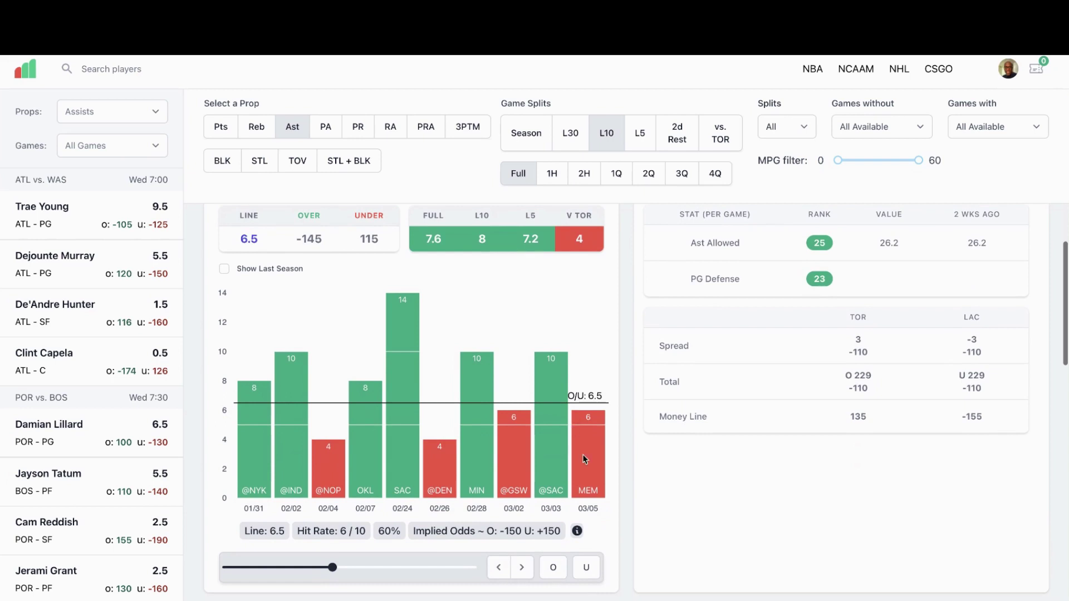
Raise the line on Westbrook's assists chart to 7 and check the hit rate.
{"action": "left_click", "coordinate": [527, 565]}
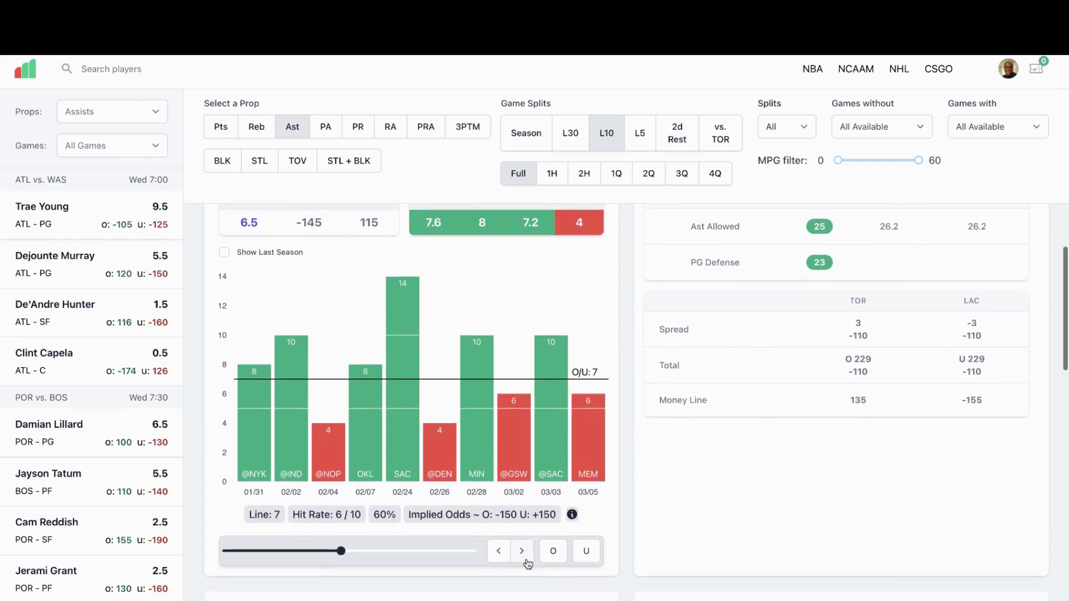
{"action": "scroll", "coordinate": [523, 557], "scroll_direction": "down", "scroll_amount": 1}
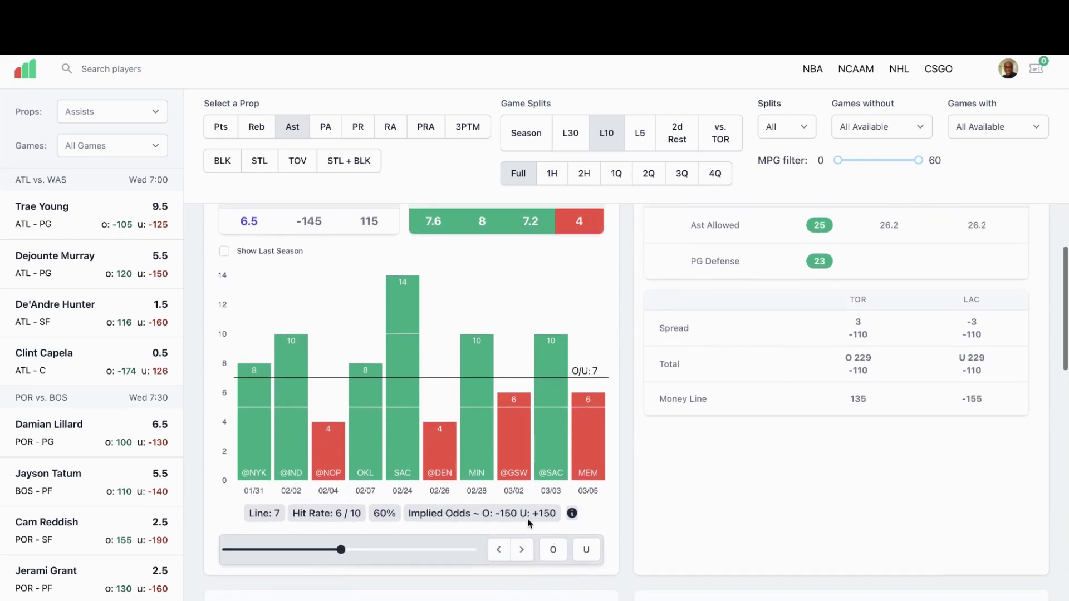
{"action": "scroll", "coordinate": [638, 372], "scroll_direction": "down", "scroll_amount": 1}
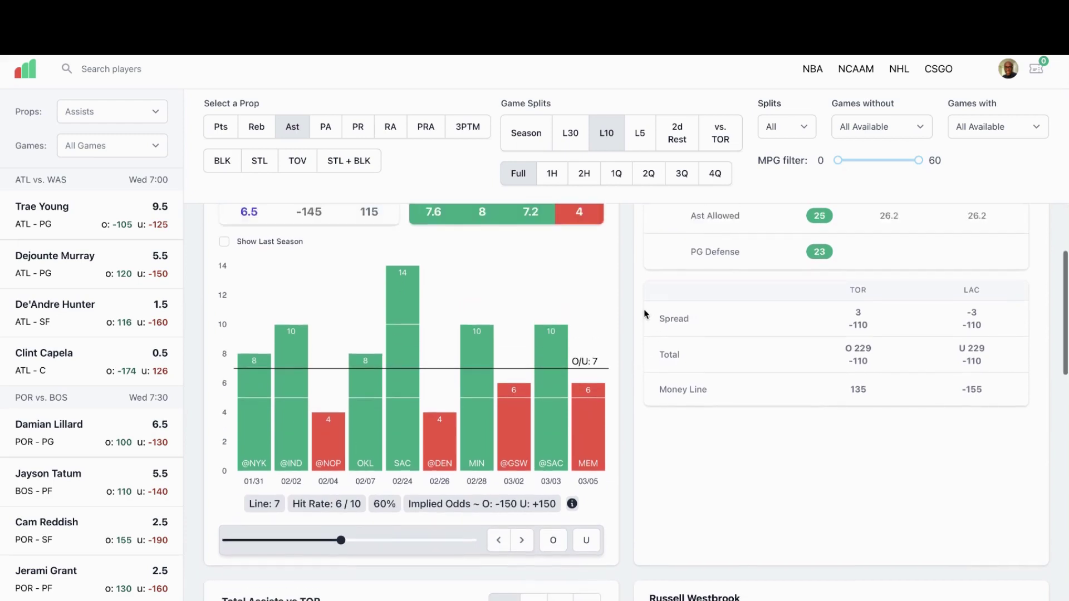
Compare Westbrook's assists in games against TOR, over the last 10 games and over the last 30 games.
{"action": "scroll", "coordinate": [644, 309], "scroll_direction": "up", "scroll_amount": 3}
{"action": "scroll", "coordinate": [690, 233], "scroll_direction": "down", "scroll_amount": 1}
{"action": "left_click", "coordinate": [720, 146]}
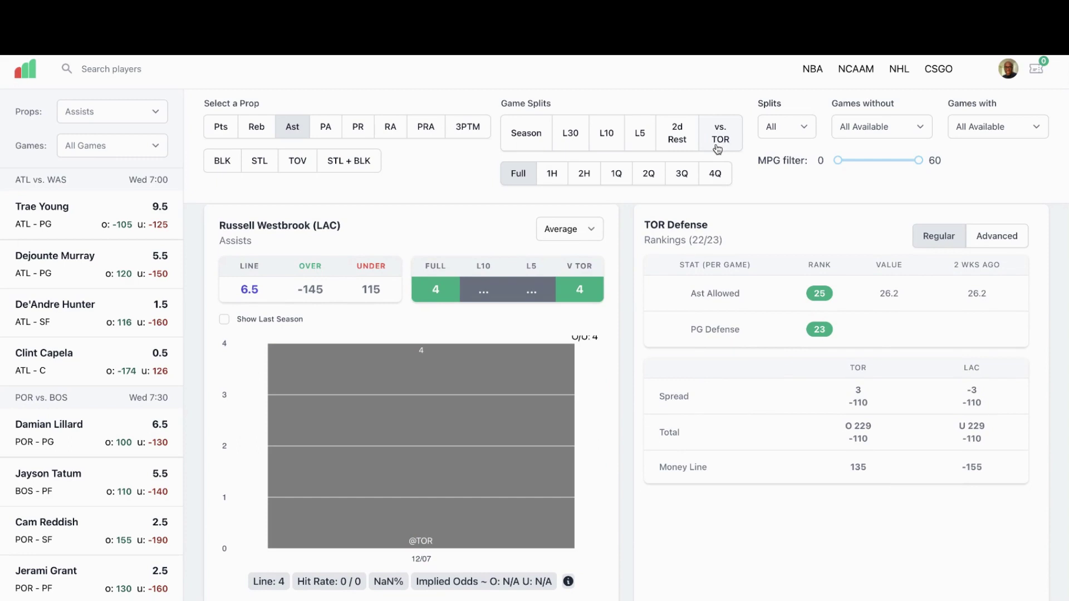
{"action": "left_click", "coordinate": [607, 139]}
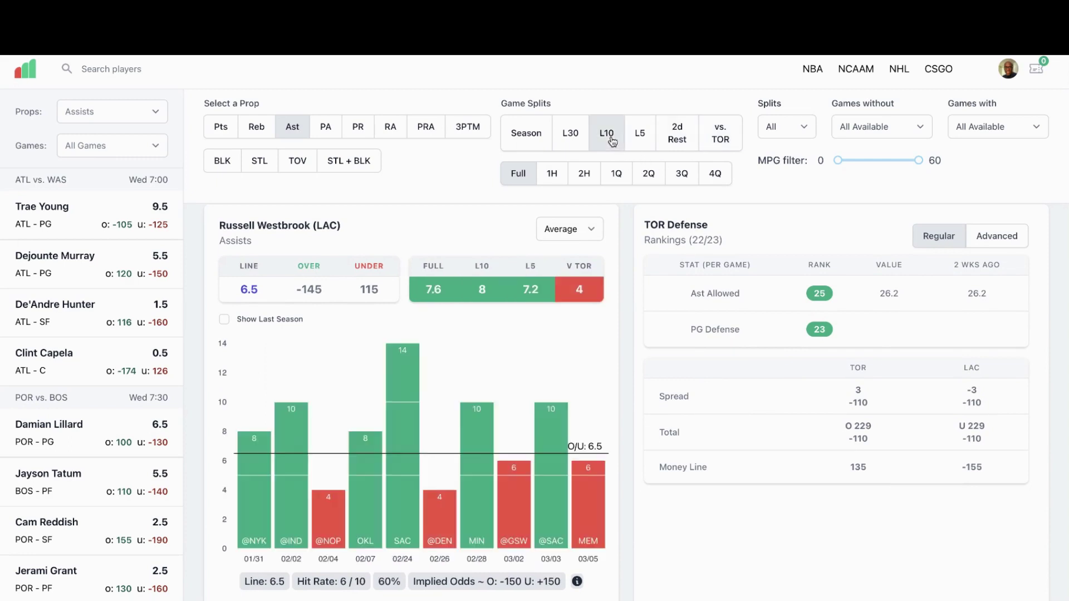
{"action": "left_click", "coordinate": [576, 141]}
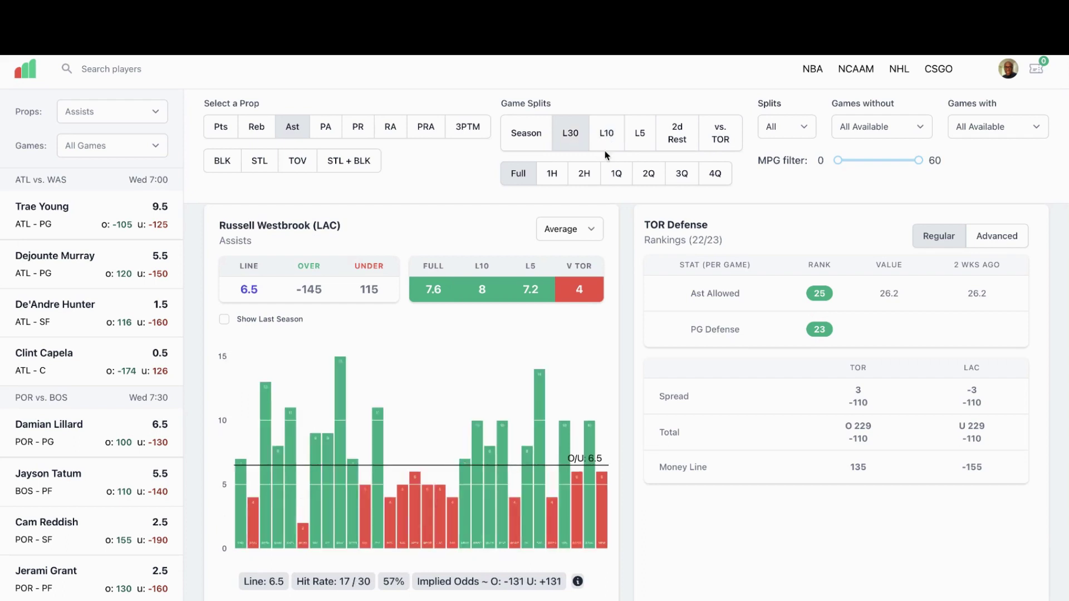
Examine Westbrook's 30-game assists hit rate, the Total Assists vs TOR table and his minutes chart.
{"action": "scroll", "coordinate": [653, 239], "scroll_direction": "down", "scroll_amount": 3}
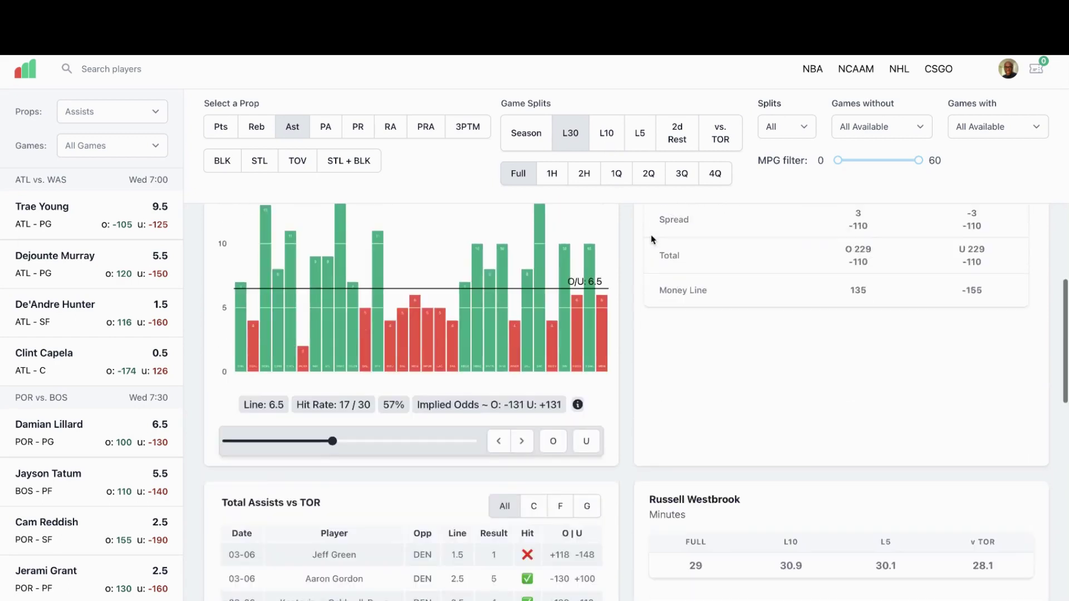
{"action": "scroll", "coordinate": [653, 239], "scroll_direction": "down", "scroll_amount": 4}
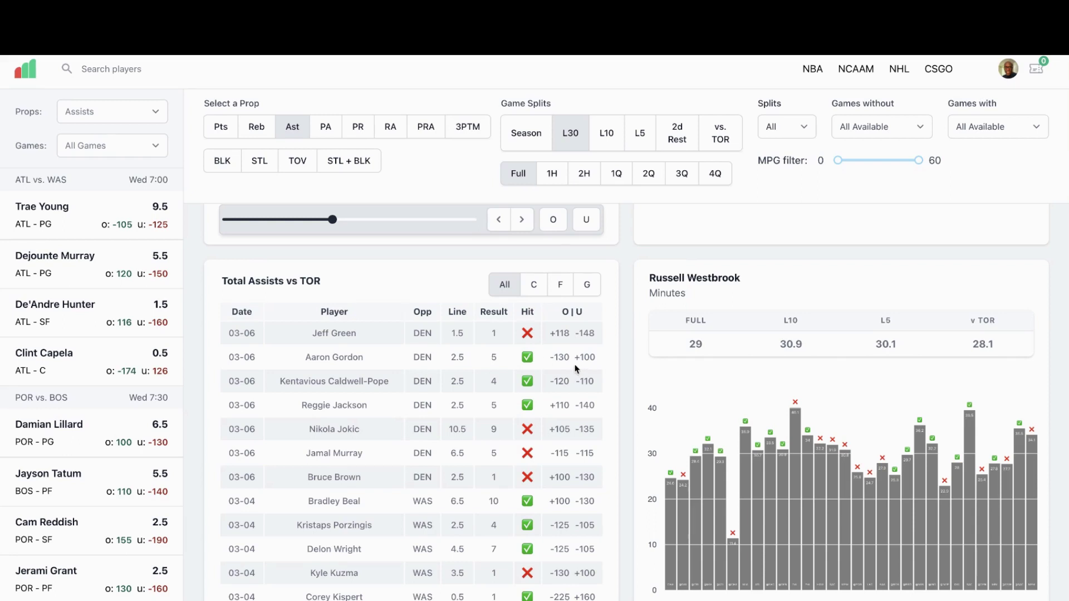
{"action": "scroll", "coordinate": [575, 368], "scroll_direction": "down", "scroll_amount": 3}
{"action": "scroll", "coordinate": [575, 369], "scroll_direction": "up", "scroll_amount": 10}
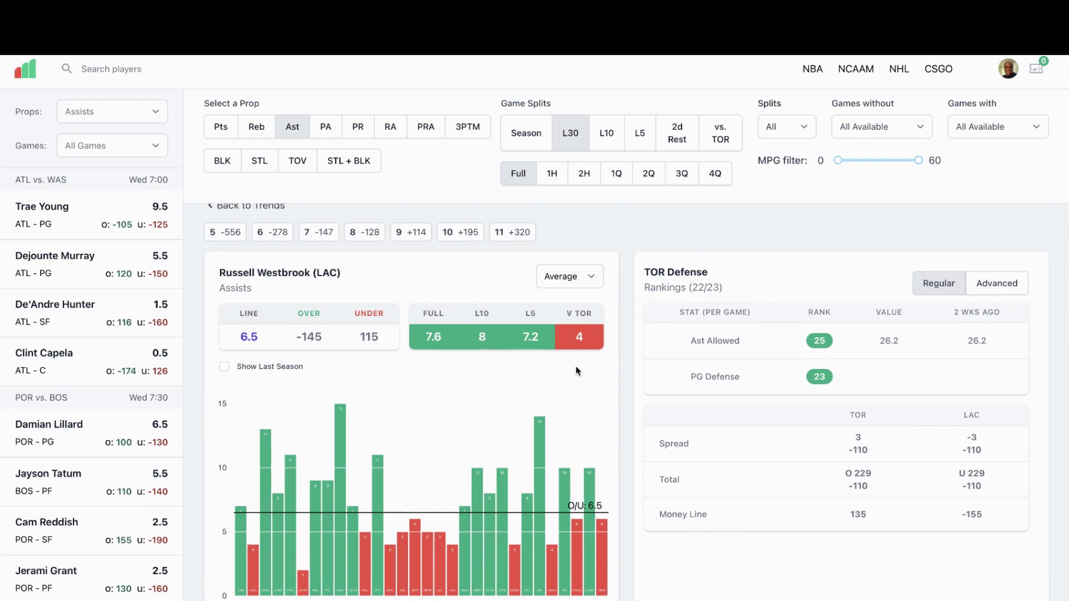
{"action": "scroll", "coordinate": [243, 263], "scroll_direction": "up", "scroll_amount": 1}
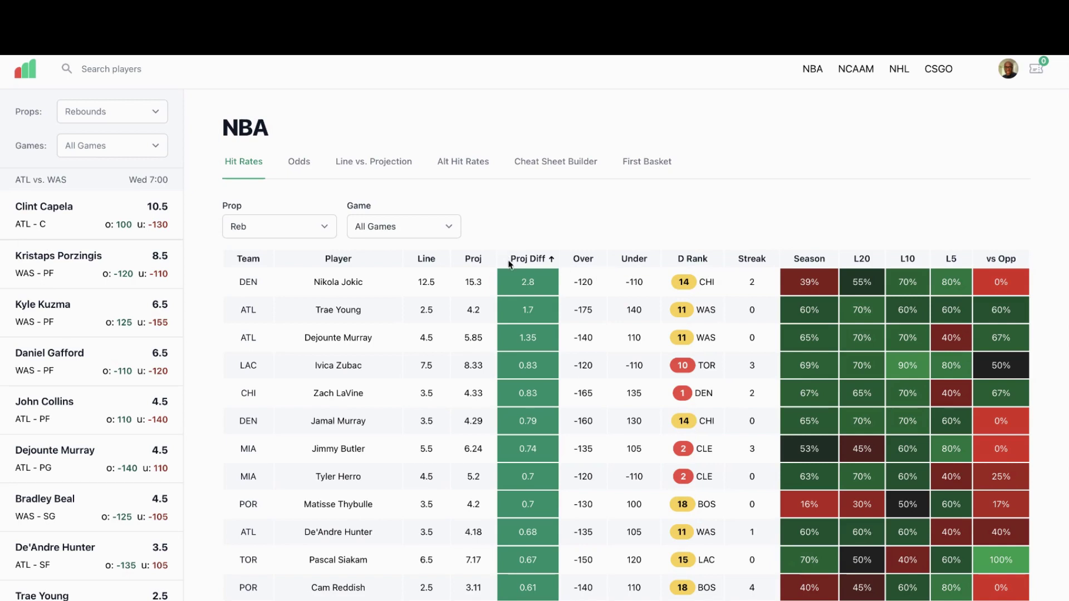
Open Nikola Jokic's rebounds prop and review his last-10-game chart and the CHI defense rankings.
{"action": "left_click", "coordinate": [331, 282]}
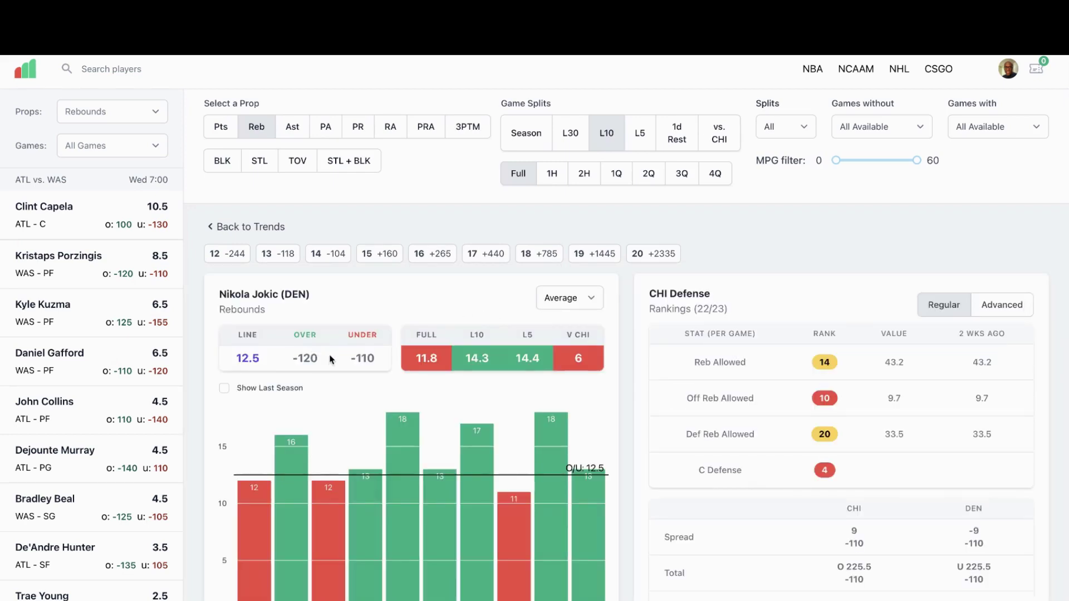
{"action": "scroll", "coordinate": [450, 362], "scroll_direction": "down", "scroll_amount": 3}
{"action": "scroll", "coordinate": [450, 362], "scroll_direction": "down", "scroll_amount": 1}
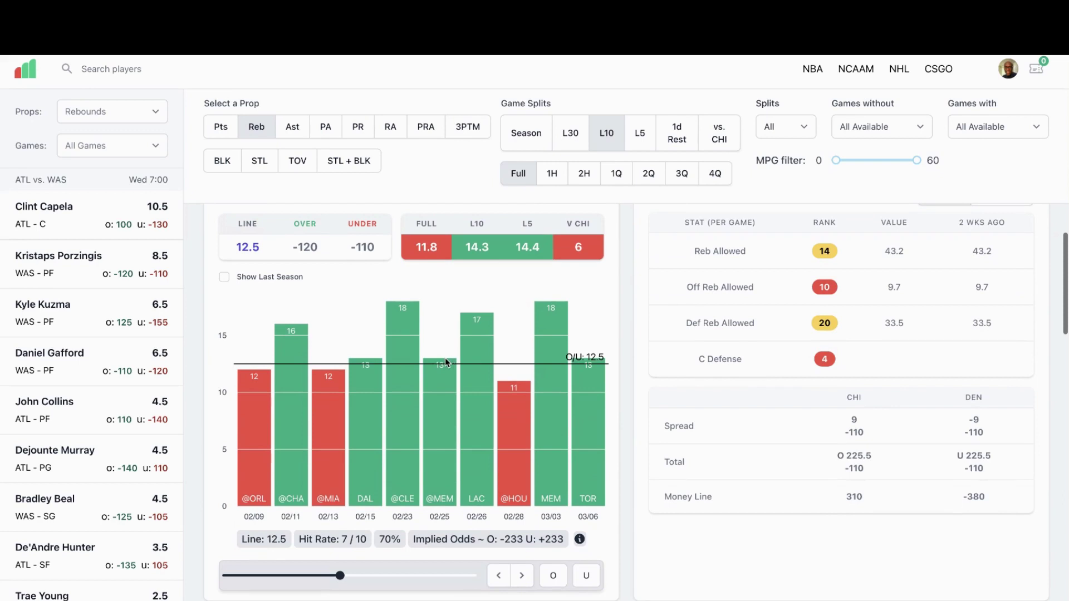
{"action": "scroll", "coordinate": [572, 354], "scroll_direction": "down", "scroll_amount": 1}
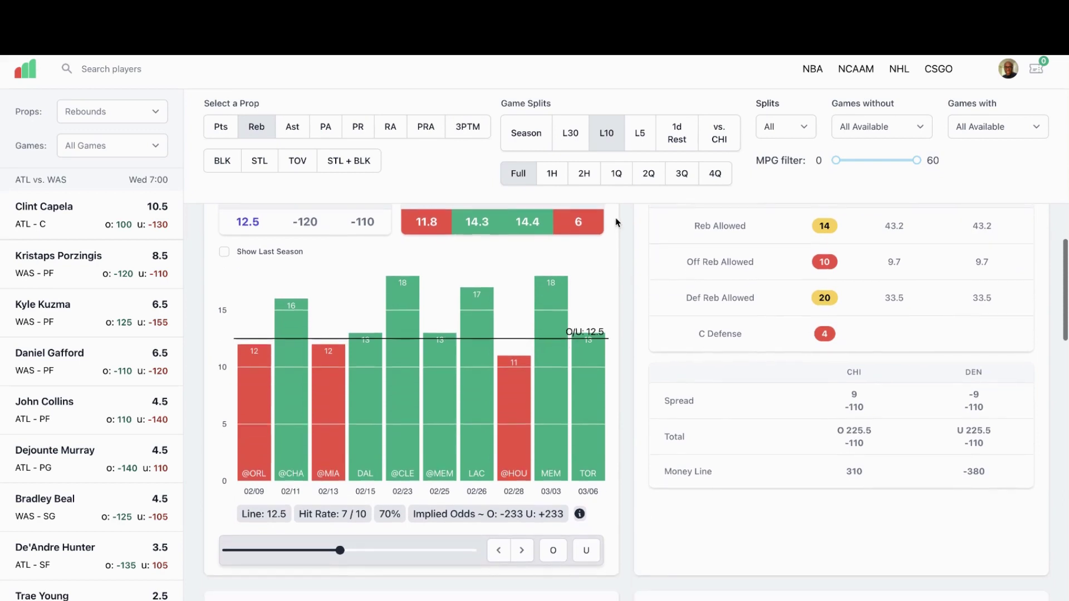
Check Jokic's rebounds in games against CHI and return the game split to the last 10 games.
{"action": "left_click", "coordinate": [718, 138]}
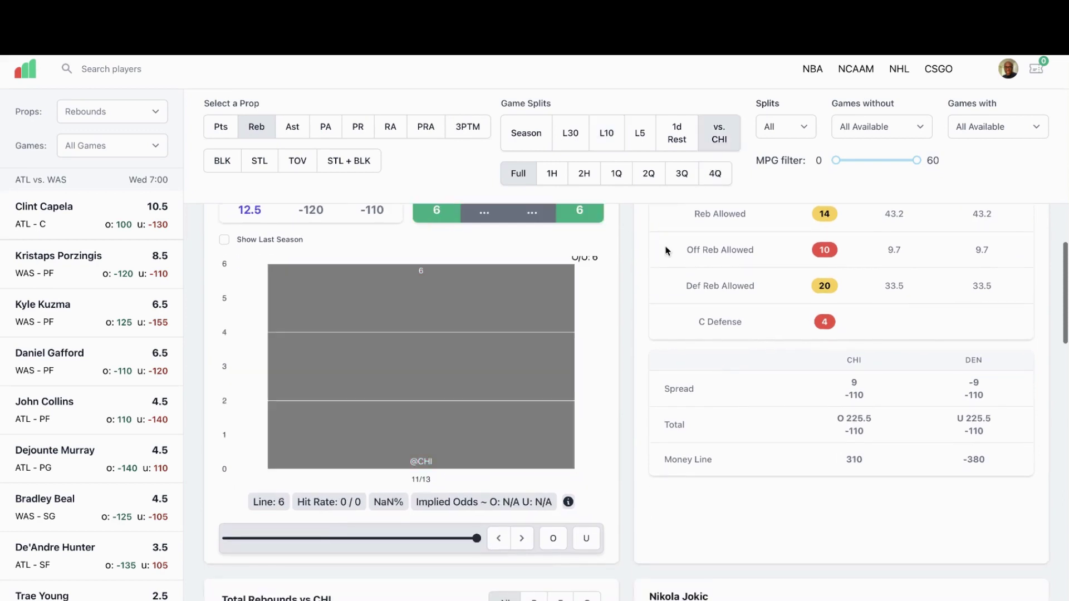
{"action": "scroll", "coordinate": [667, 252], "scroll_direction": "down", "scroll_amount": 1}
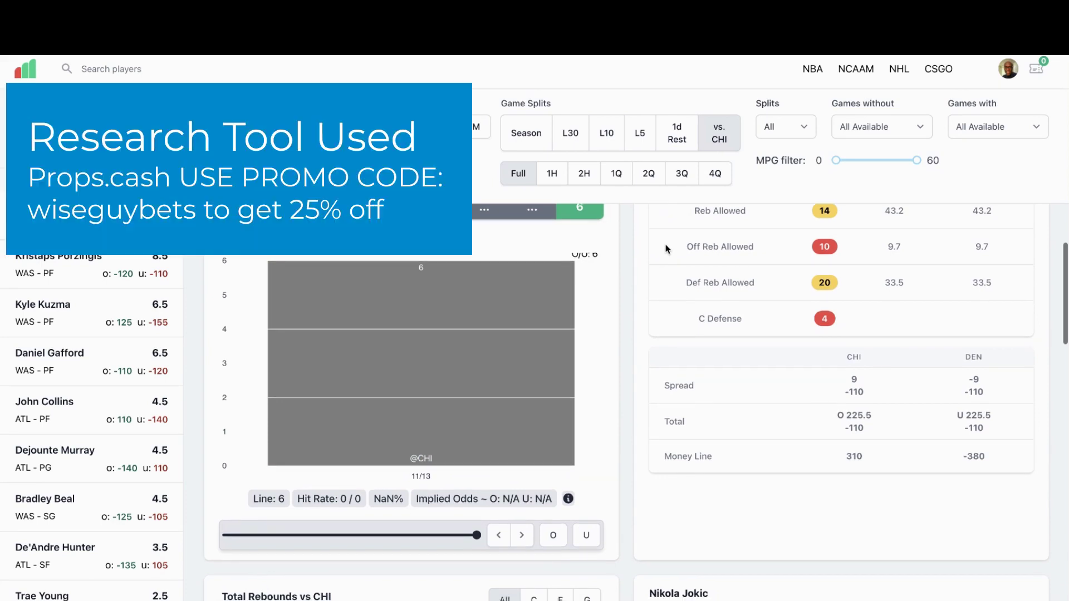
{"action": "left_click", "coordinate": [613, 136]}
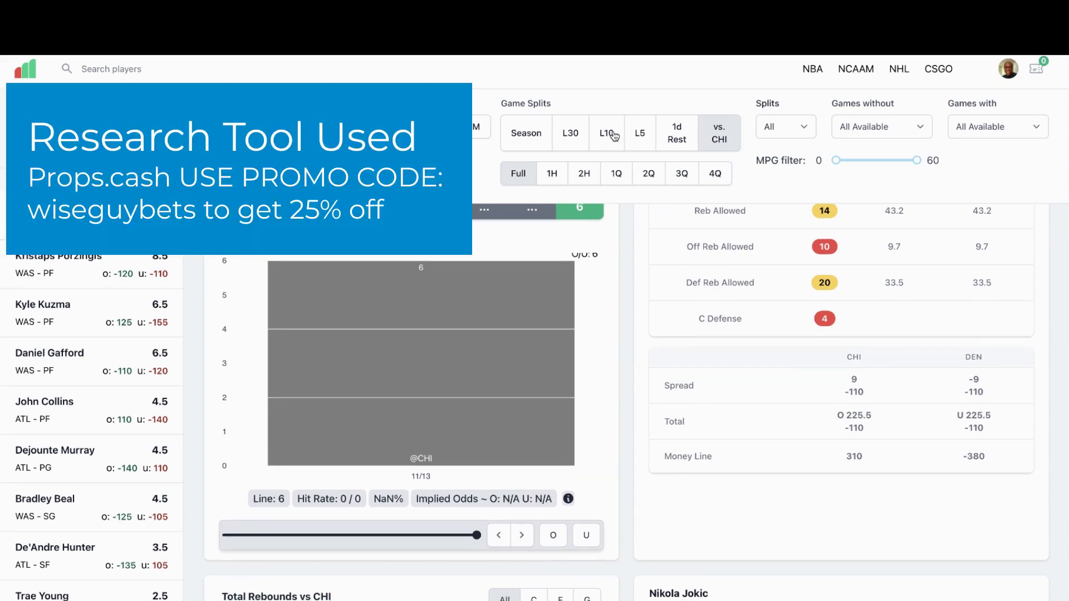
Examine Jokic's last-10-game rebounds chart and hit rate, the Total Rebounds vs CHI table and his minutes chart.
{"action": "scroll", "coordinate": [867, 338], "scroll_direction": "up", "scroll_amount": 3}
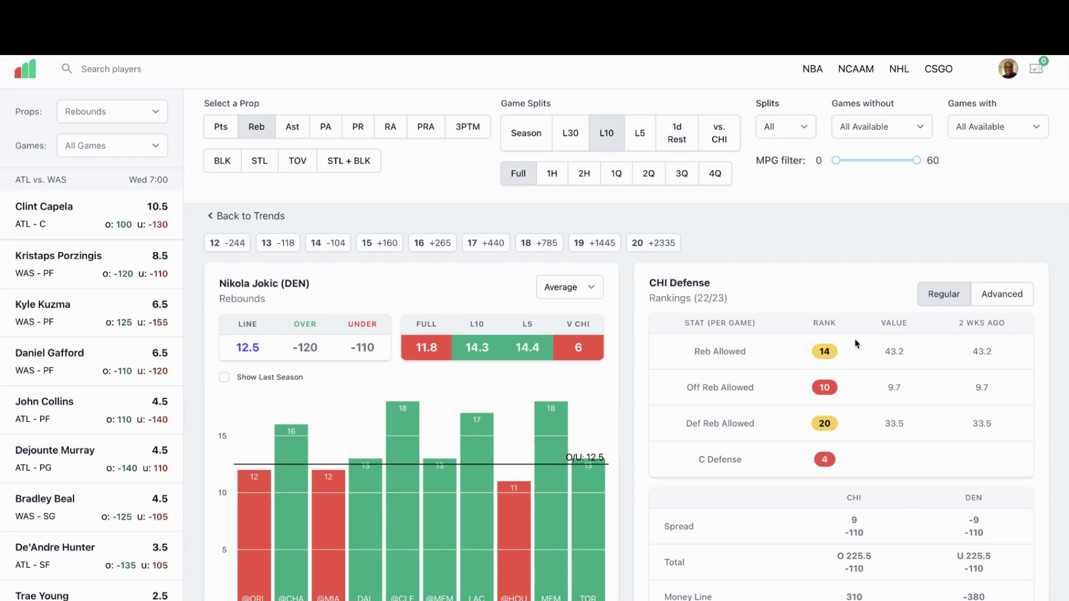
{"action": "scroll", "coordinate": [816, 374], "scroll_direction": "down", "scroll_amount": 1}
{"action": "scroll", "coordinate": [801, 376], "scroll_direction": "down", "scroll_amount": 2}
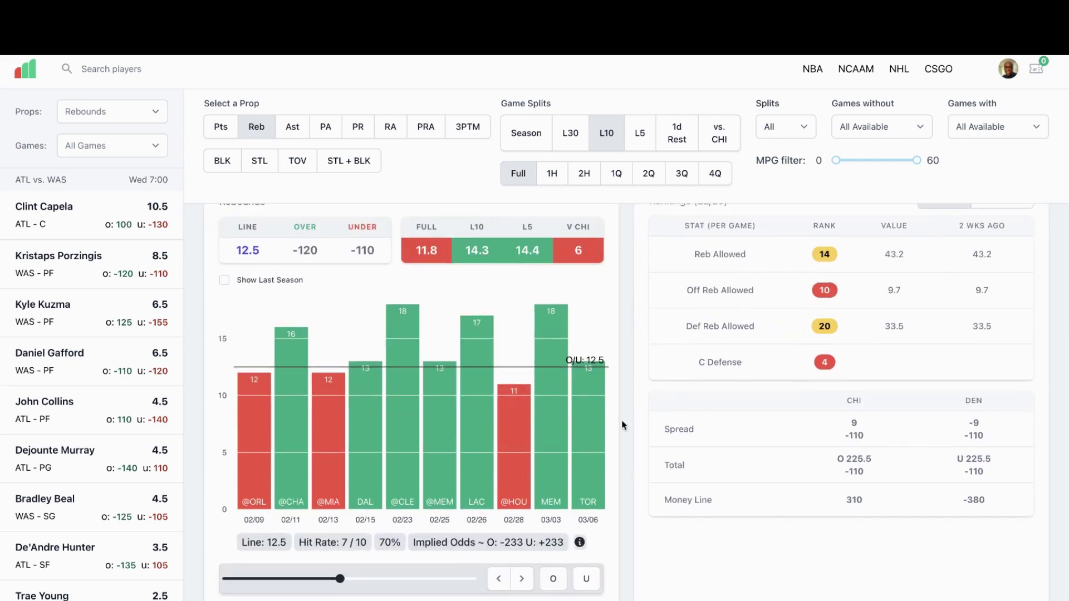
{"action": "scroll", "coordinate": [596, 402], "scroll_direction": "down", "scroll_amount": 2}
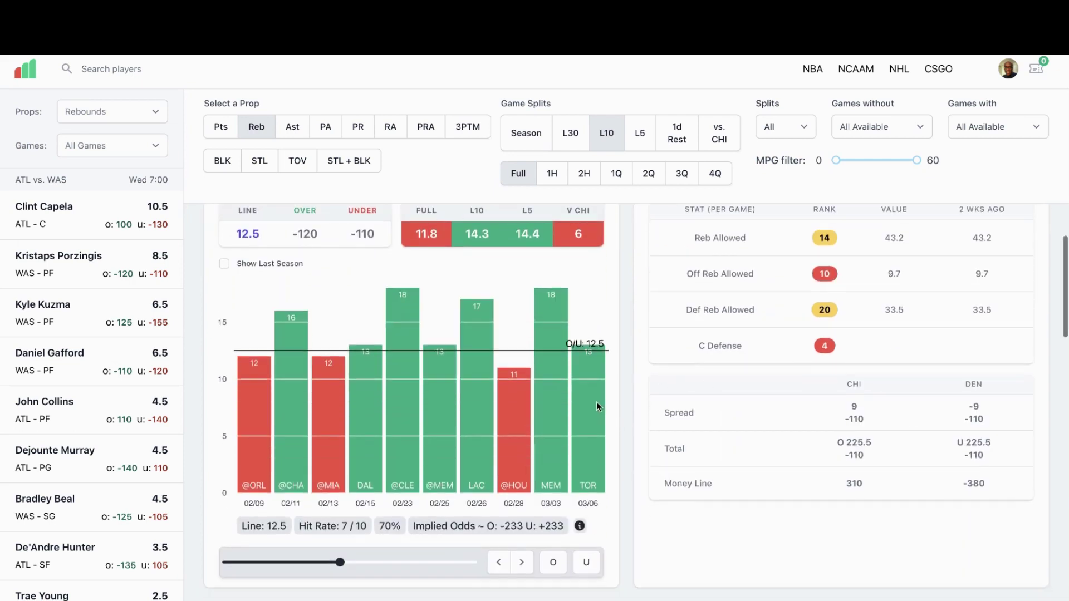
{"action": "scroll", "coordinate": [579, 365], "scroll_direction": "down", "scroll_amount": 4}
{"action": "scroll", "coordinate": [579, 365], "scroll_direction": "down", "scroll_amount": 4}
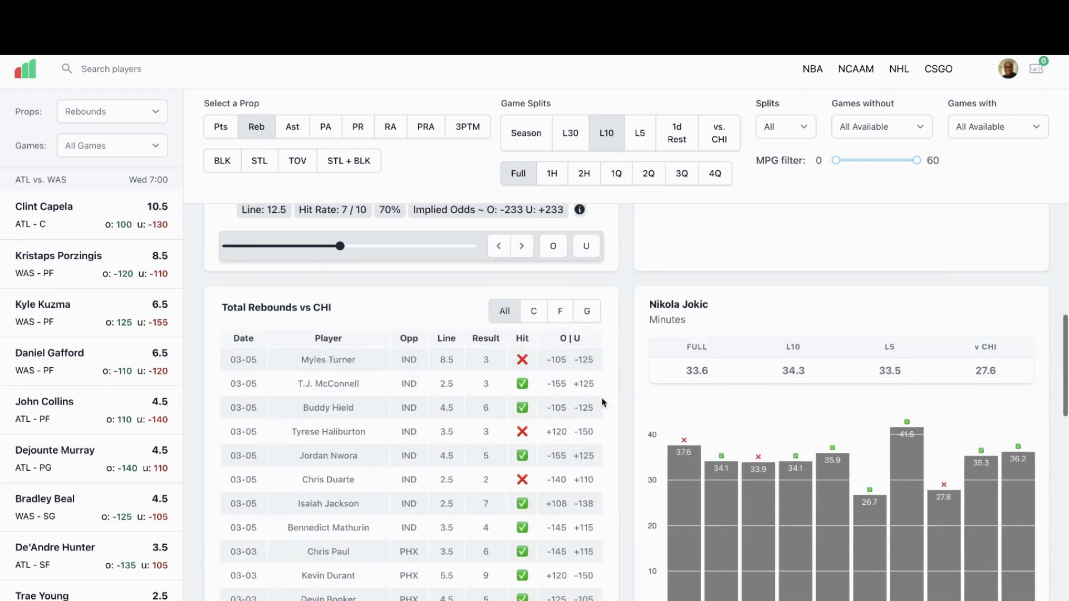
Compare Jokic's rebounds over the last 30 games and the full season, then return the game split to the last 10 games.
{"action": "left_click", "coordinate": [568, 136]}
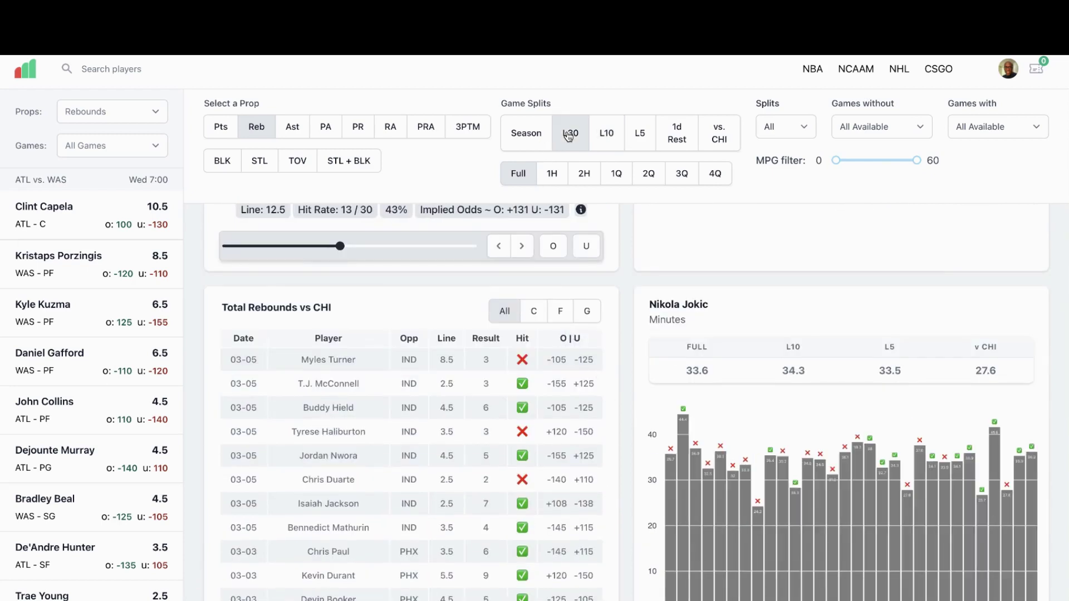
{"action": "scroll", "coordinate": [573, 282], "scroll_direction": "up", "scroll_amount": 5}
{"action": "scroll", "coordinate": [572, 282], "scroll_direction": "up", "scroll_amount": 2}
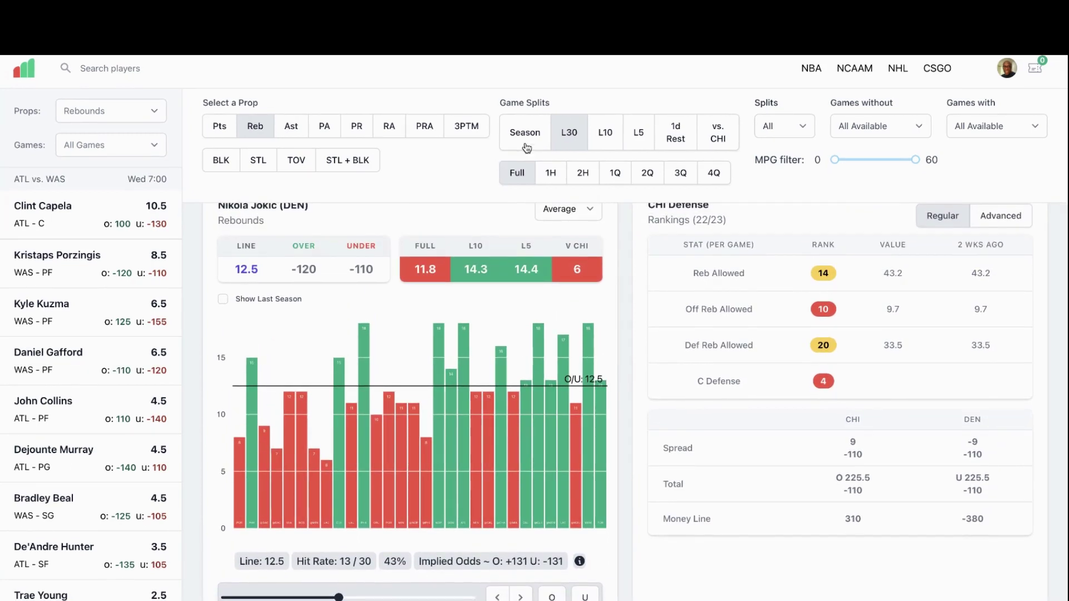
{"action": "left_click", "coordinate": [536, 138]}
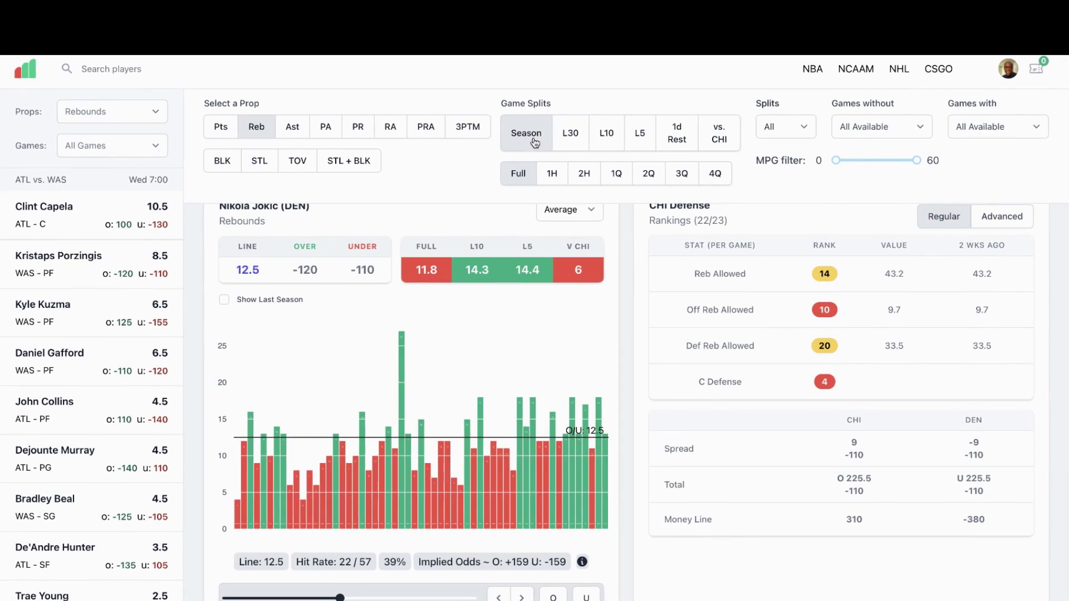
{"action": "left_click", "coordinate": [605, 140]}
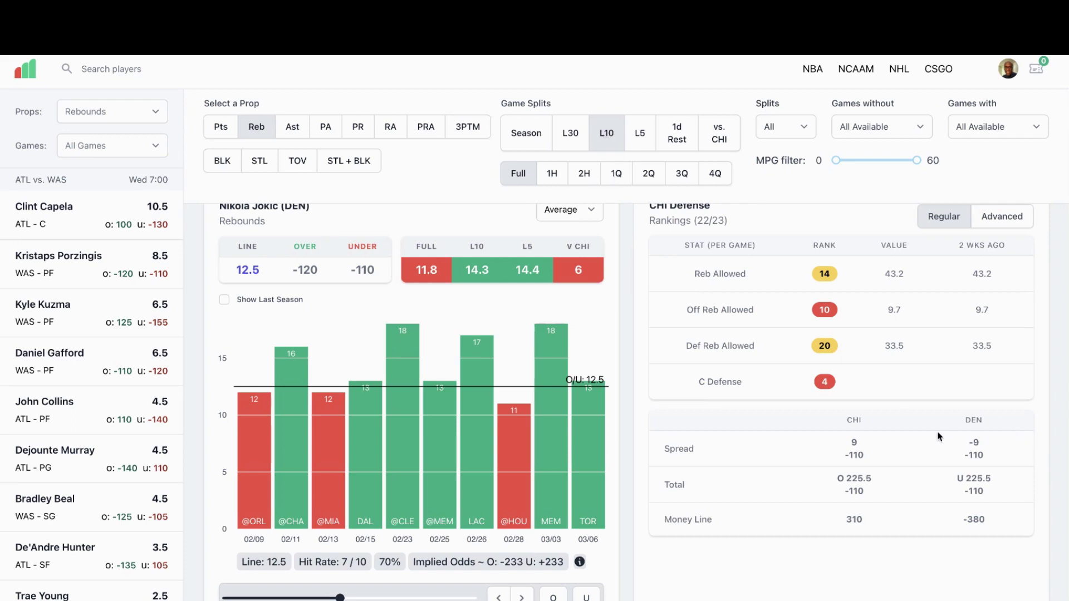
{"action": "scroll", "coordinate": [966, 423], "scroll_direction": "down", "scroll_amount": 3}
{"action": "scroll", "coordinate": [964, 420], "scroll_direction": "up", "scroll_amount": 3}
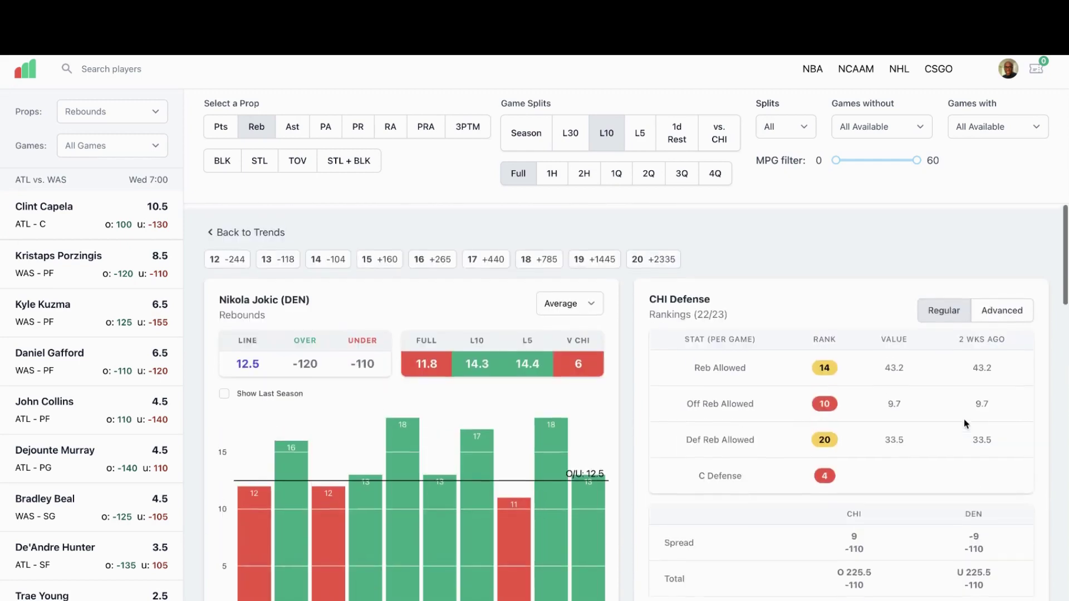
{"action": "scroll", "coordinate": [980, 423], "scroll_direction": "down", "scroll_amount": 1}
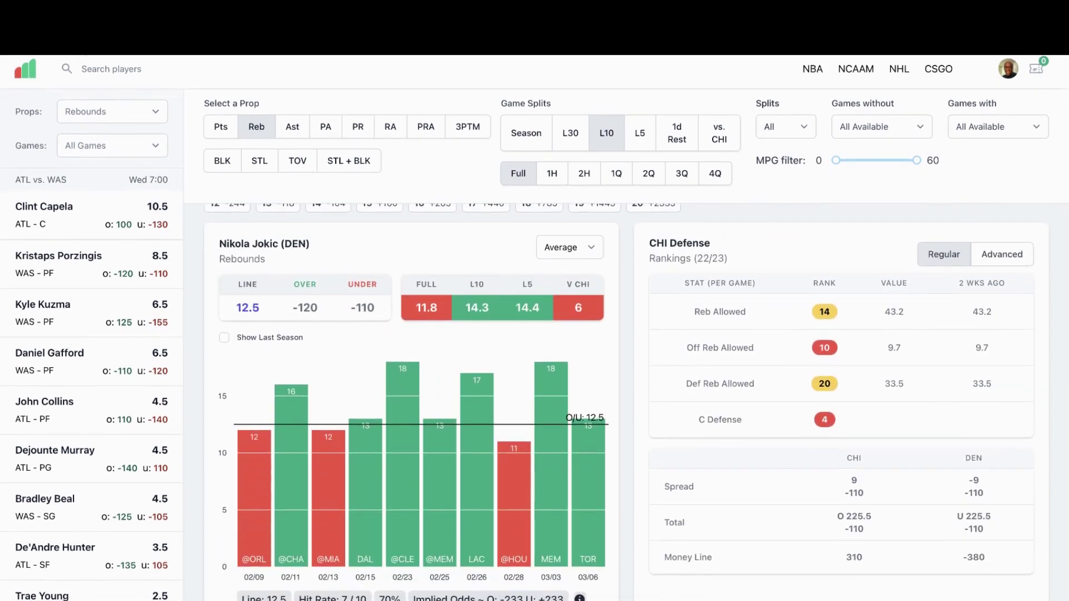
Open Evan Mobley's Pts + Reb + Ast prop from the NBA hit rates table and review his last-10-game chart.
{"action": "left_click", "coordinate": [25, 69]}
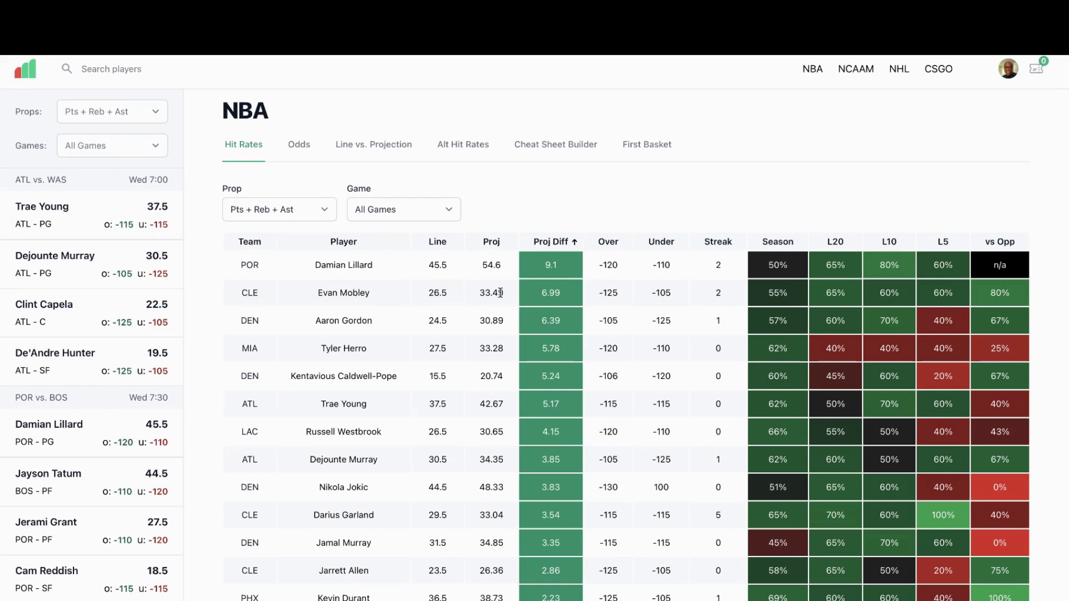
{"action": "left_click", "coordinate": [346, 295]}
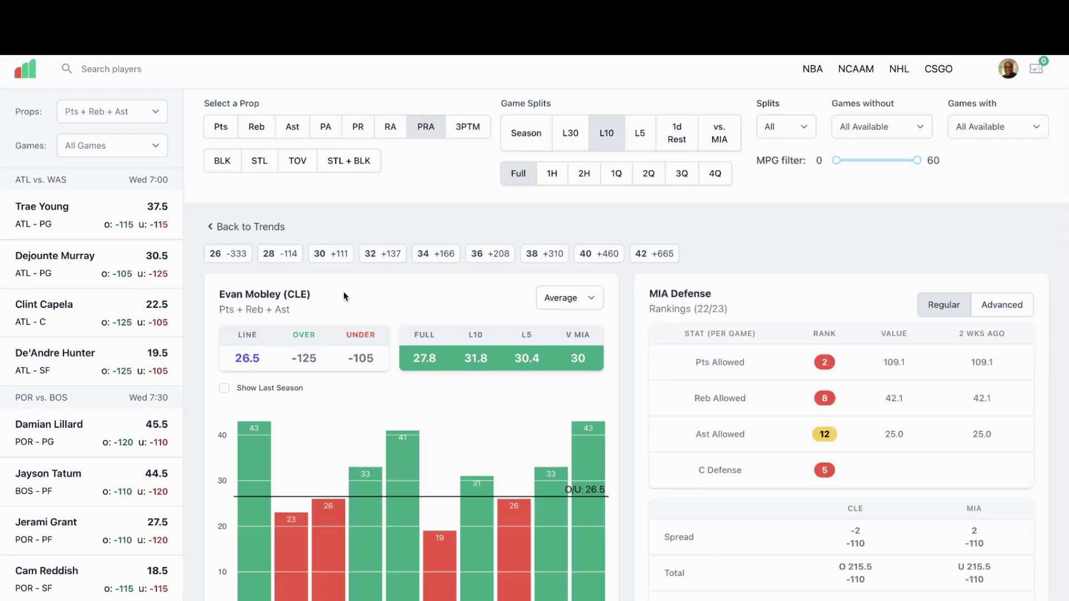
{"action": "scroll", "coordinate": [442, 292], "scroll_direction": "down", "scroll_amount": 3}
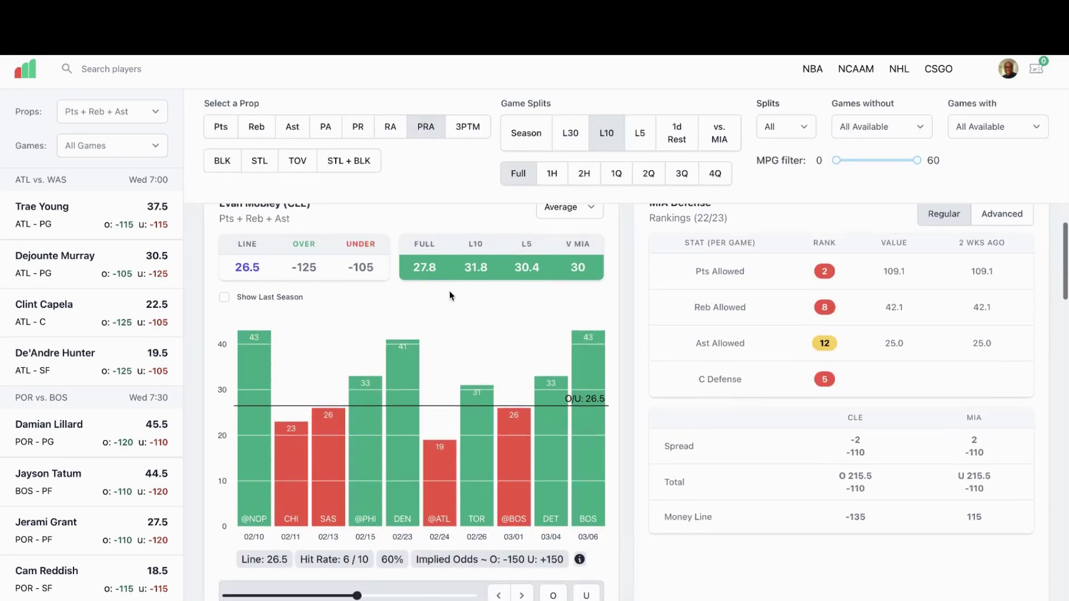
{"action": "scroll", "coordinate": [469, 293], "scroll_direction": "down", "scroll_amount": 1}
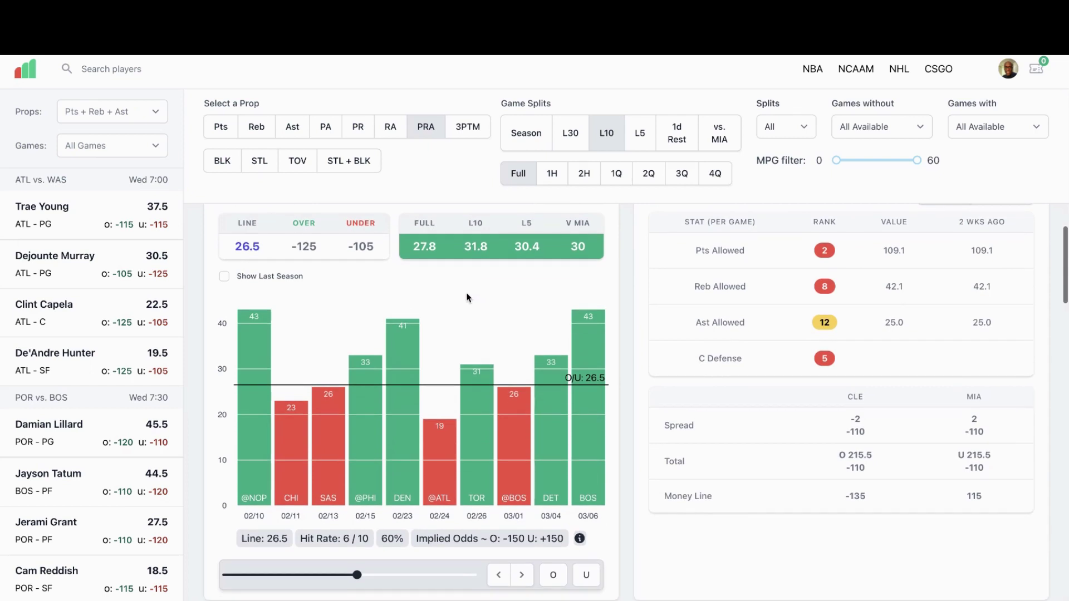
Compare Mobley's points, rebounds and assists over the last 30 games, the full season and games against MIA.
{"action": "left_click", "coordinate": [572, 138]}
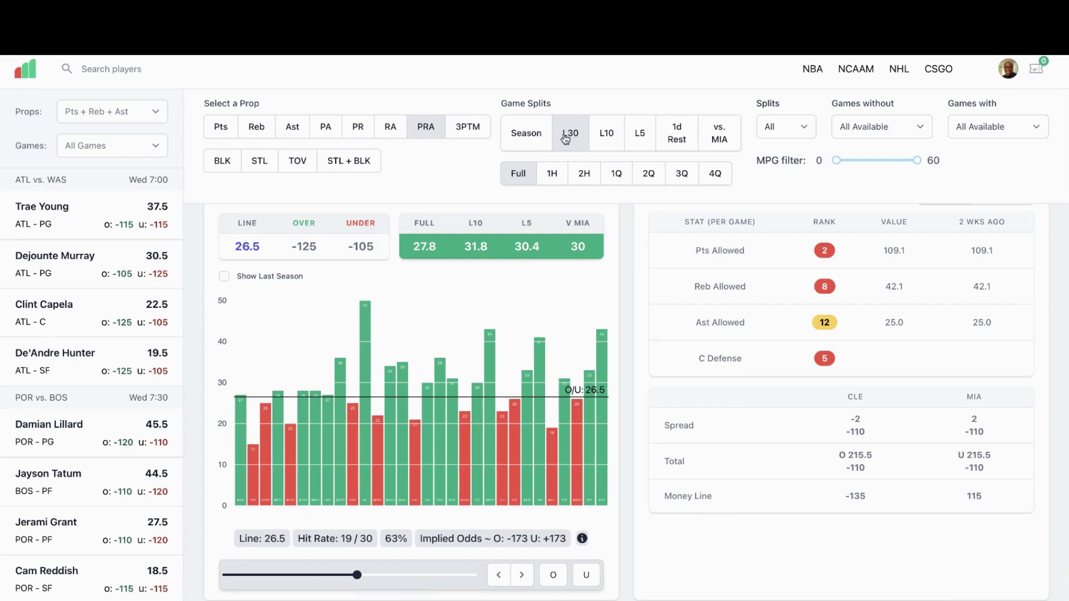
{"action": "left_click", "coordinate": [535, 138]}
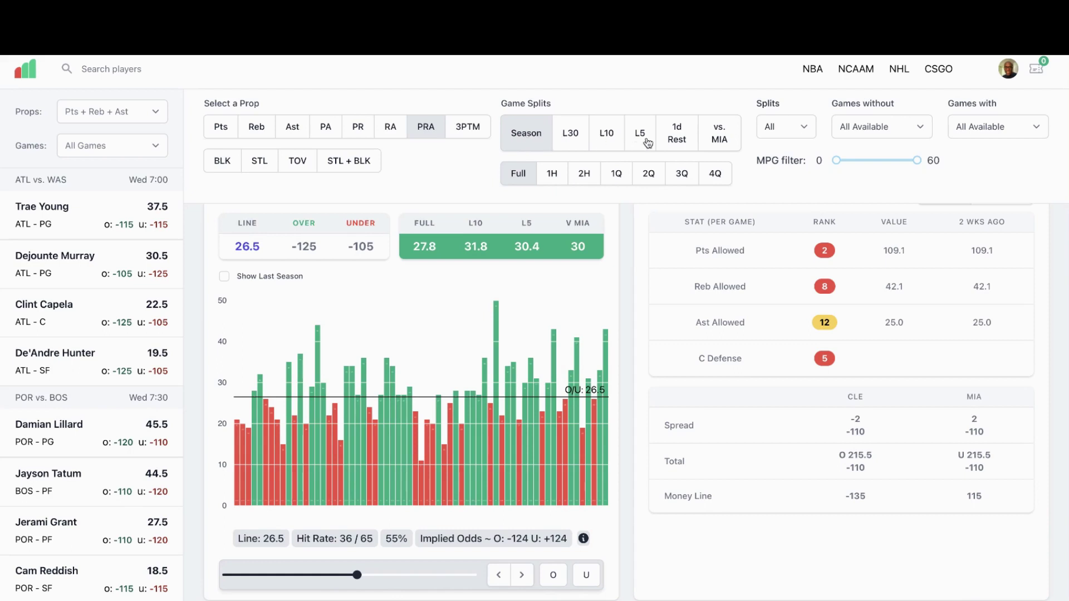
{"action": "left_click", "coordinate": [711, 135]}
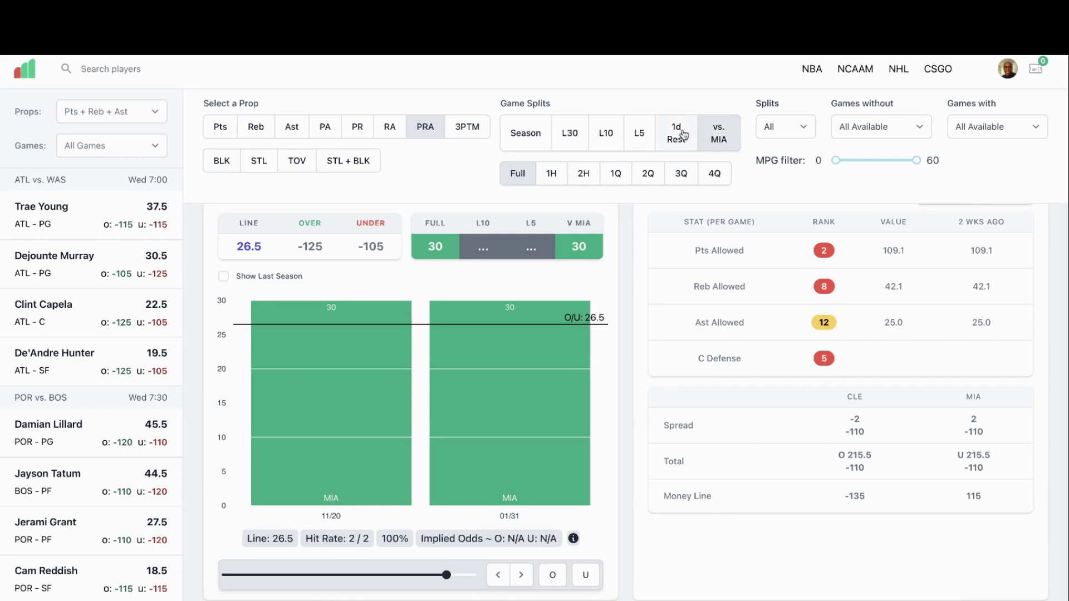
Review the MIA defense rankings and return Mobley's game split to the last 10 games.
{"action": "scroll", "coordinate": [794, 249], "scroll_direction": "down", "scroll_amount": 2}
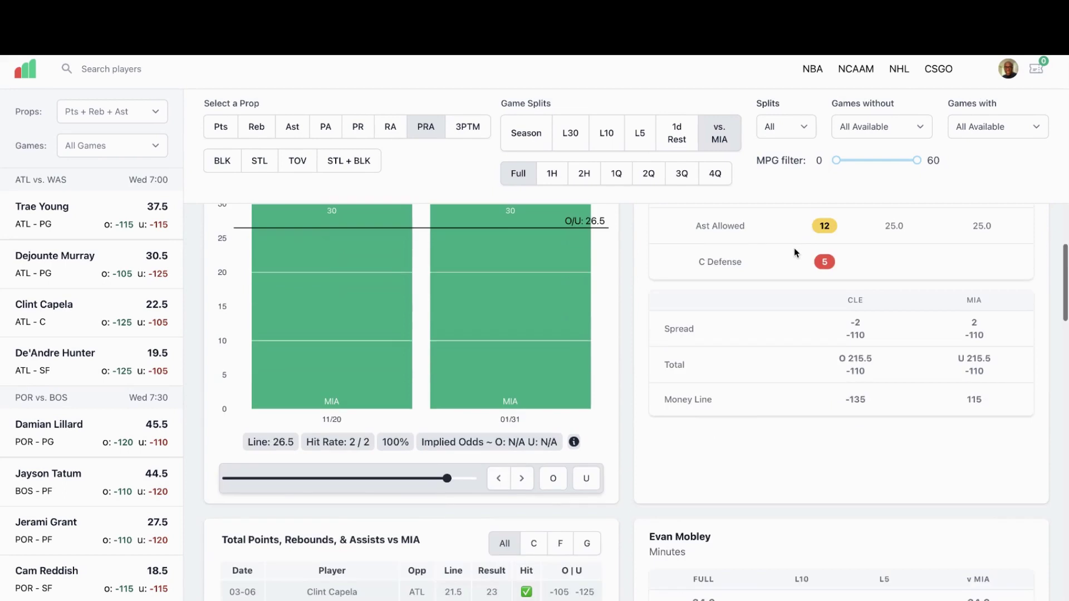
{"action": "scroll", "coordinate": [793, 248], "scroll_direction": "up", "scroll_amount": 4}
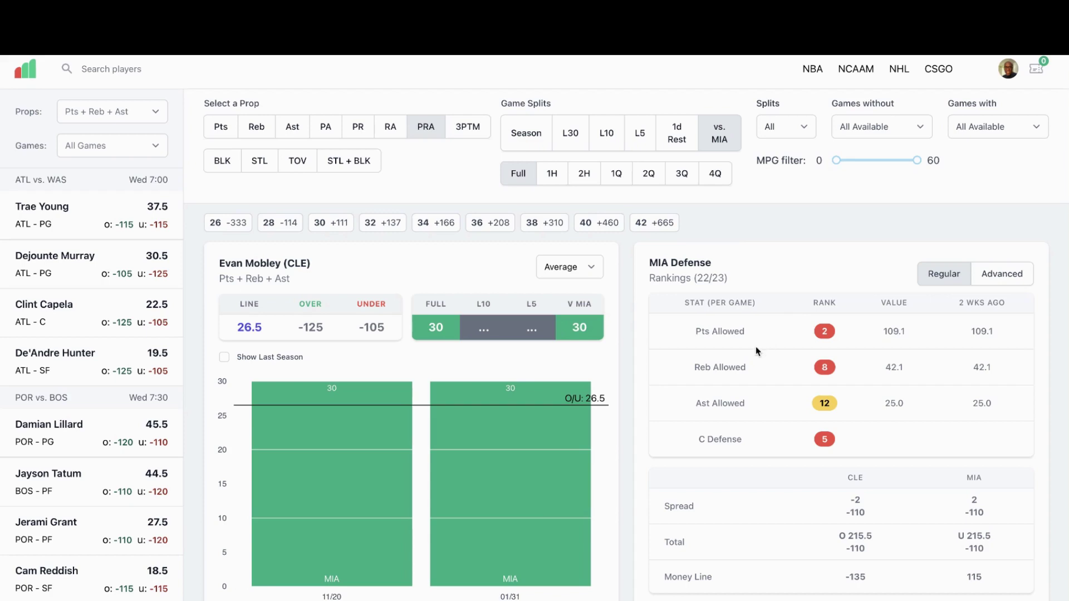
{"action": "left_click", "coordinate": [611, 139]}
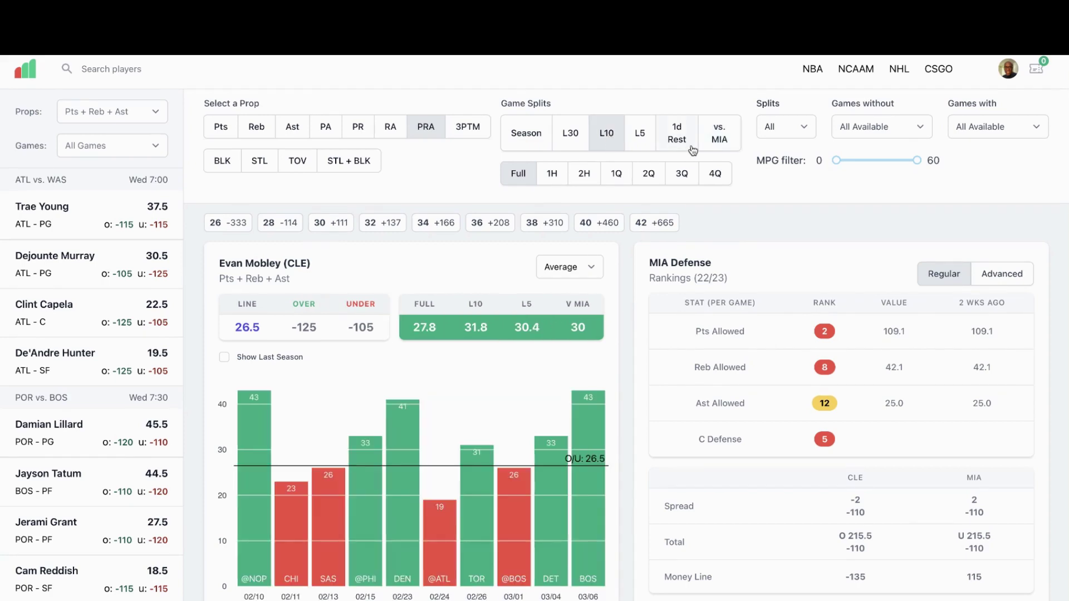